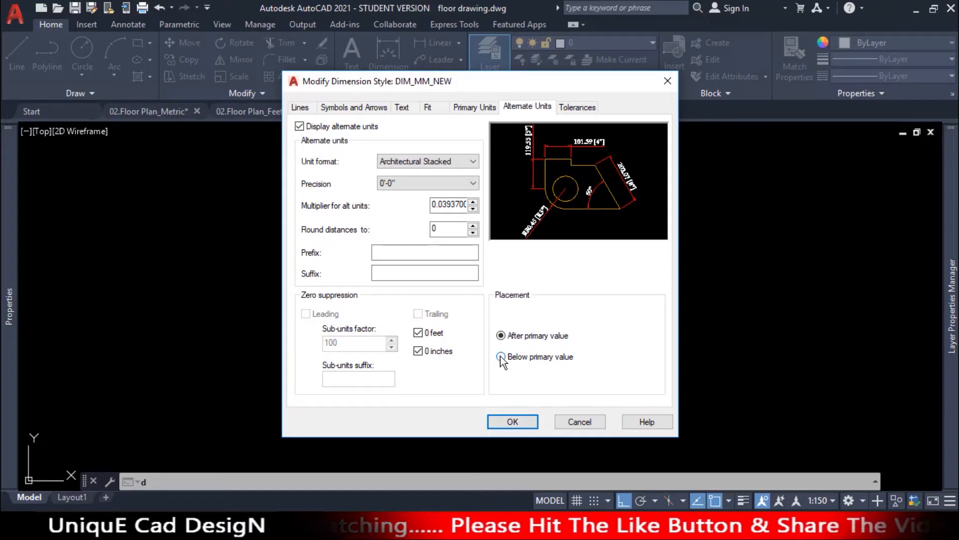
# Step: Place the alternate units below the primary value in dimension style DIM_MM_NEW and make that style current
pyautogui.click(501, 356)
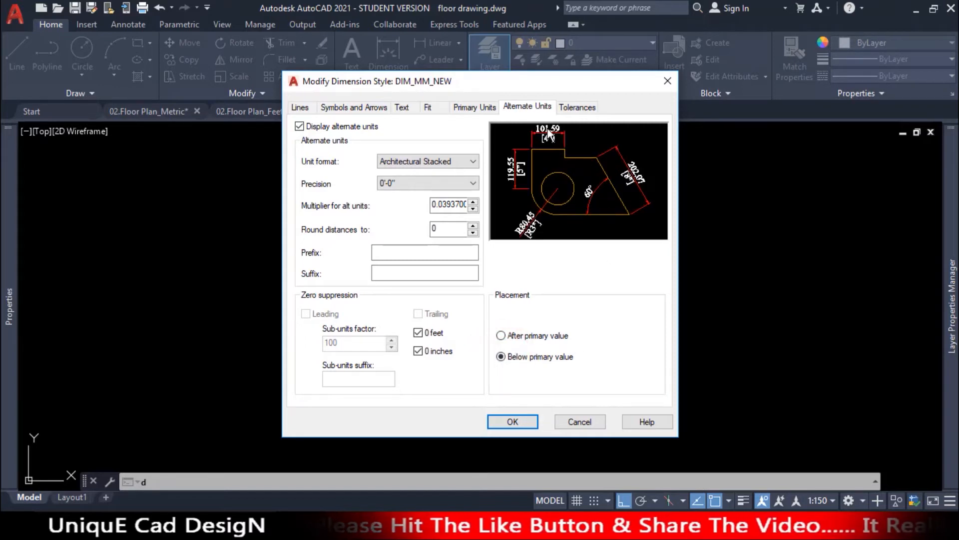
pyautogui.click(526, 421)
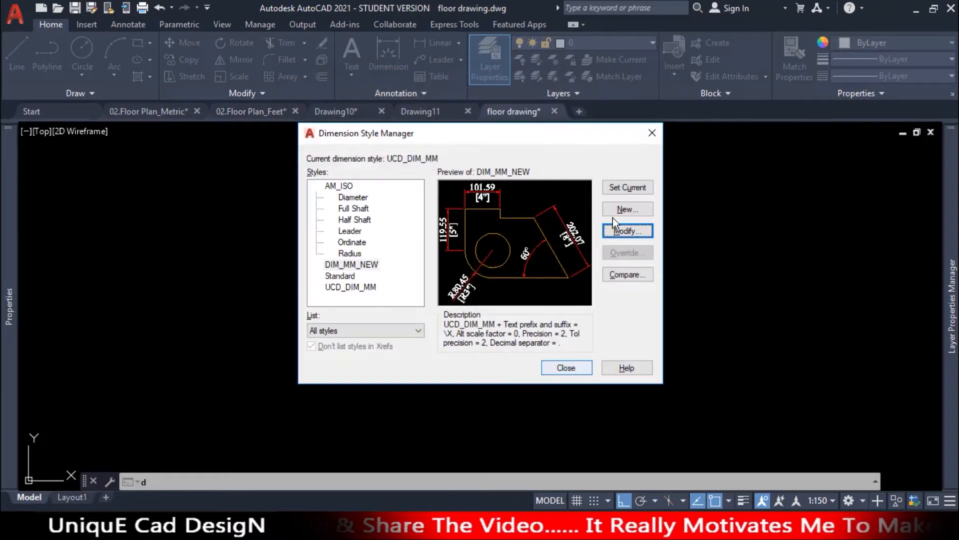
pyautogui.click(631, 188)
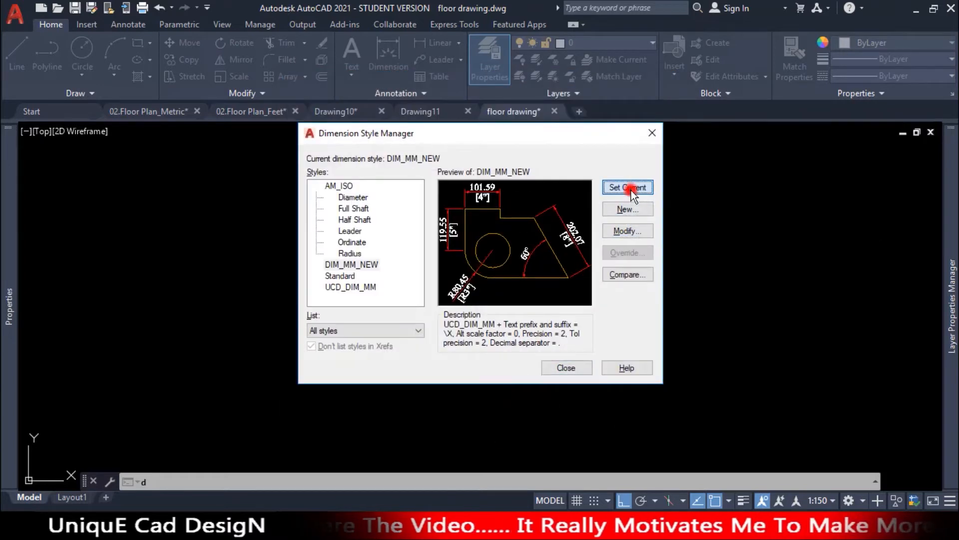
pyautogui.click(566, 368)
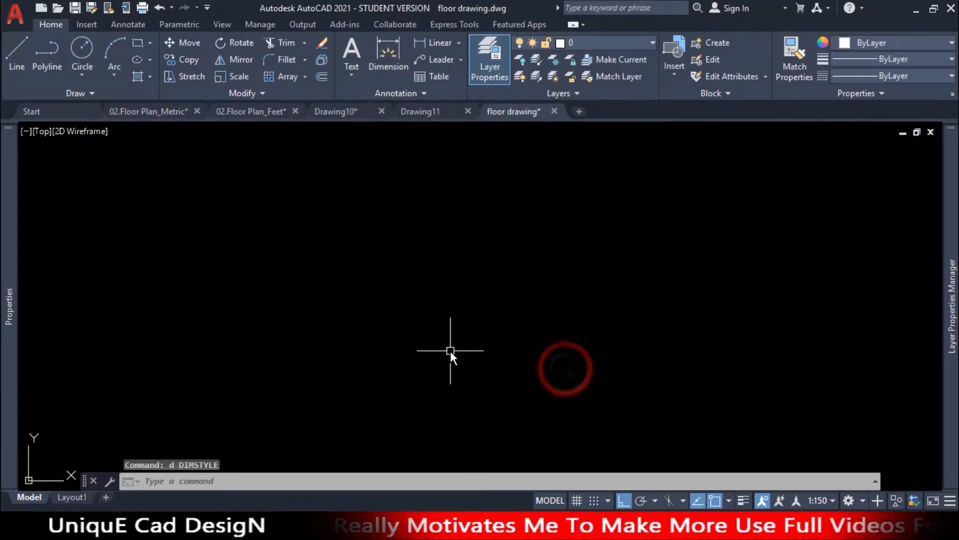
# Step: Add a horizontal linear dimension about 146 mm long in the empty drawing area
pyautogui.write('dli')
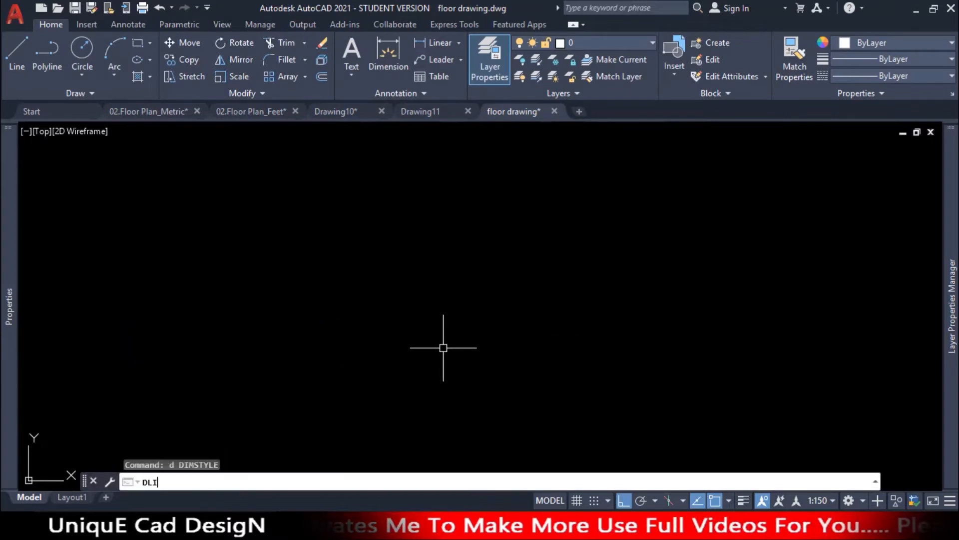
pyautogui.press('Return')
pyautogui.click(236, 309)
pyautogui.click(659, 319)
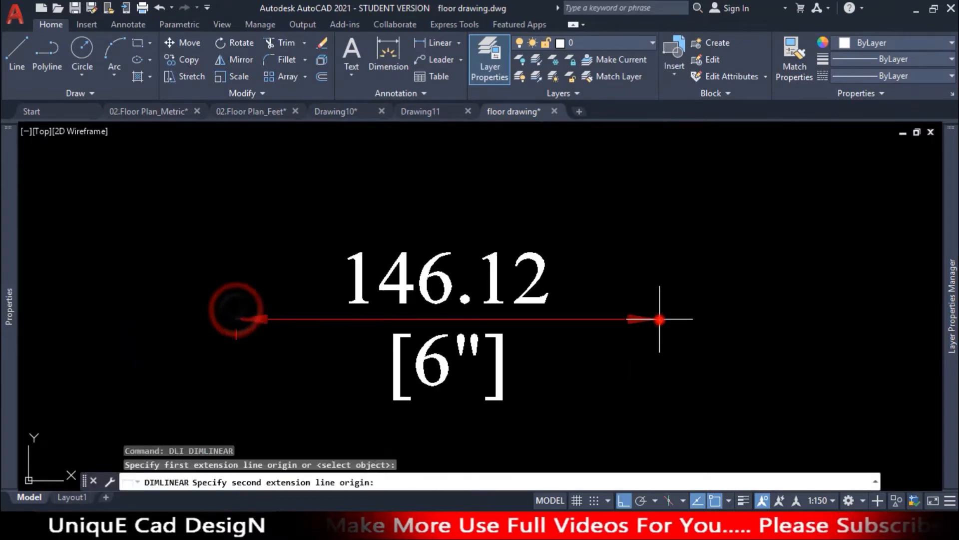
pyautogui.click(545, 266)
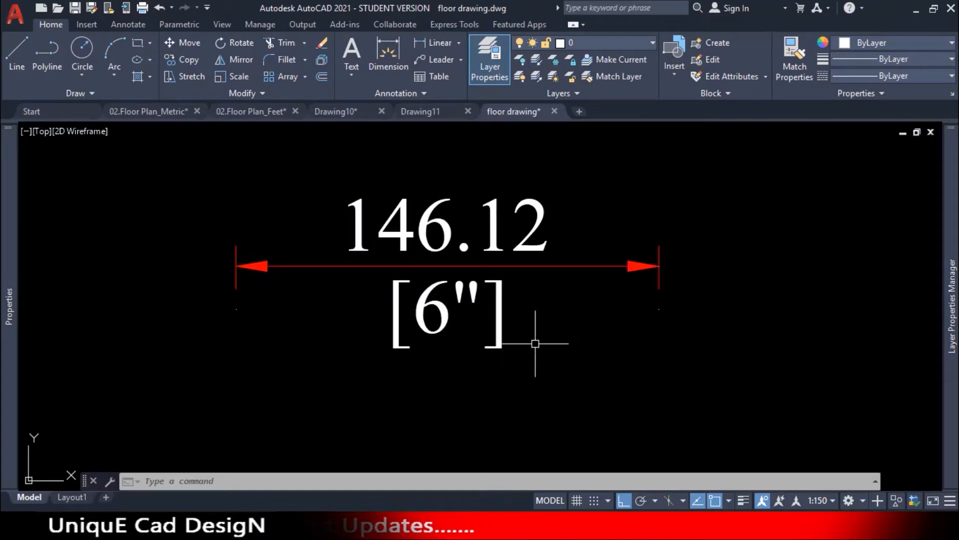
# Step: Add a second horizontal linear dimension about 554 mm long above the first one
pyautogui.scroll(-6, 245, 350)
pyautogui.write('d')
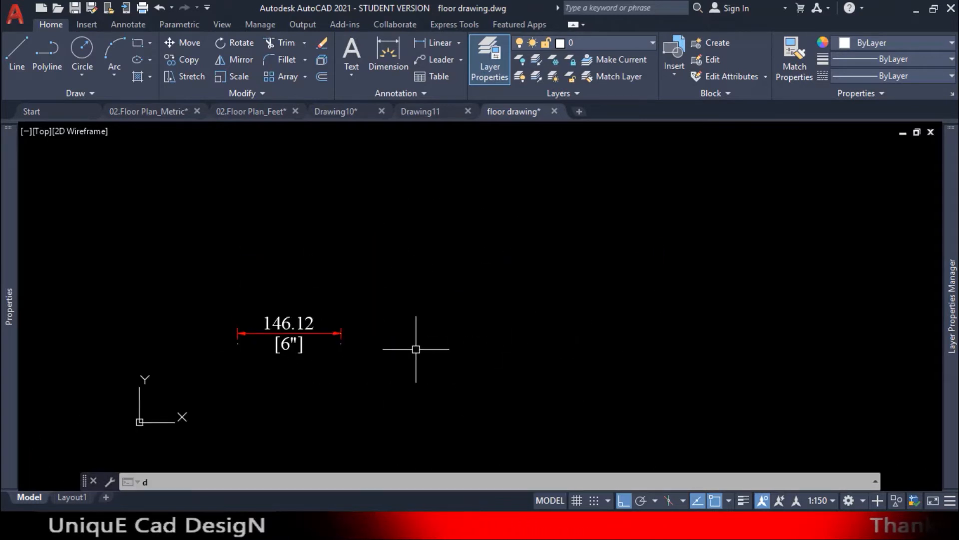
pyautogui.write('li')
pyautogui.press('Return')
pyautogui.click(211, 314)
pyautogui.click(603, 314)
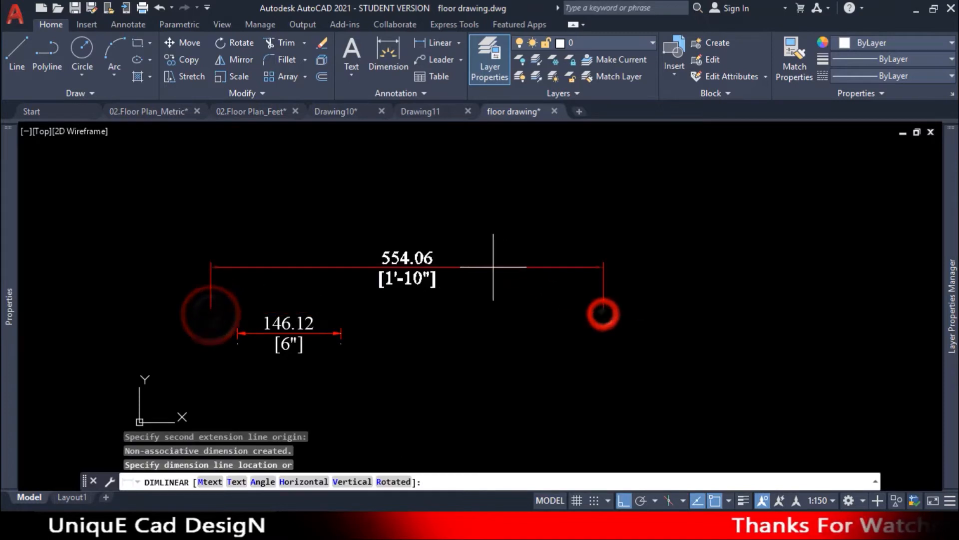
pyautogui.click(494, 267)
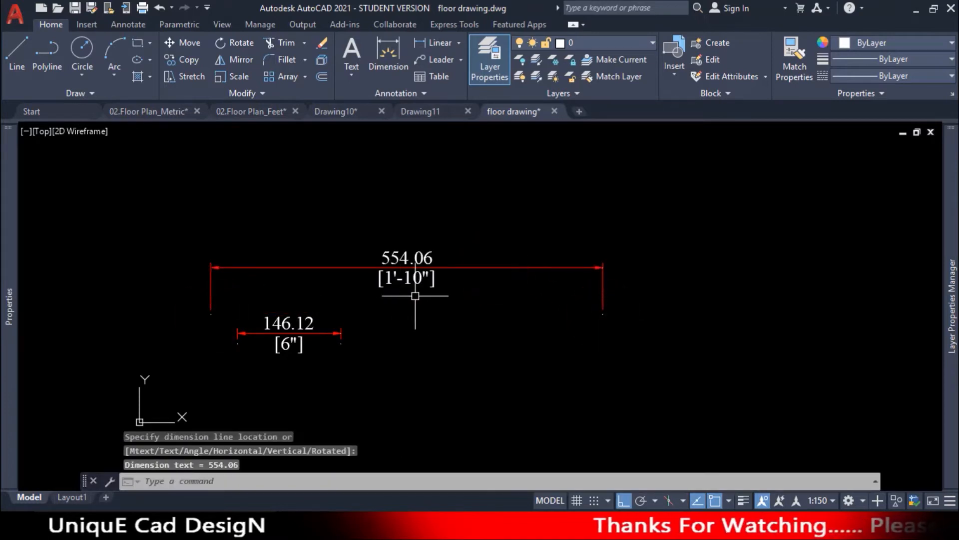
# Step: Add a 605 mm horizontal linear dimension from the second dimension's left origin, placing its line above the other dimensions
pyautogui.write('dli')
pyautogui.press('Return')
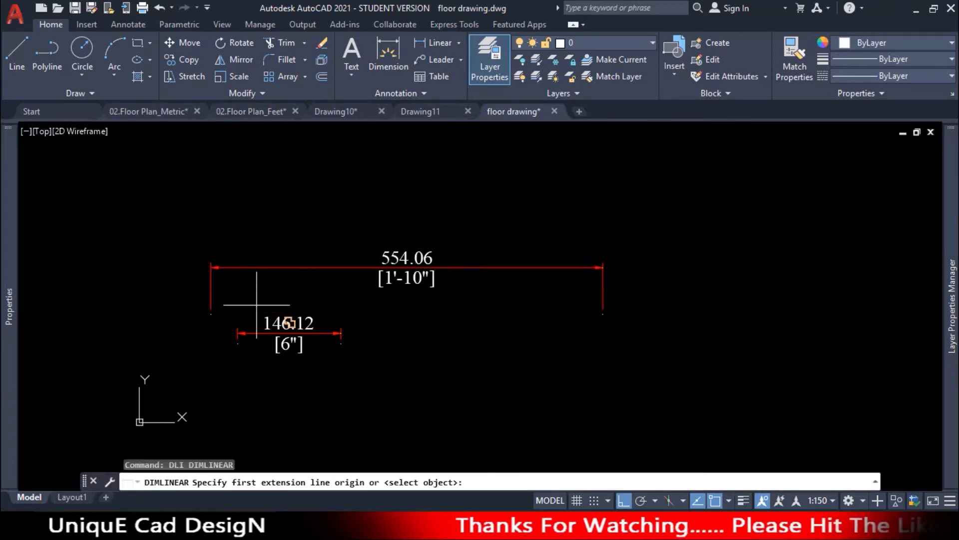
pyautogui.click(210, 314)
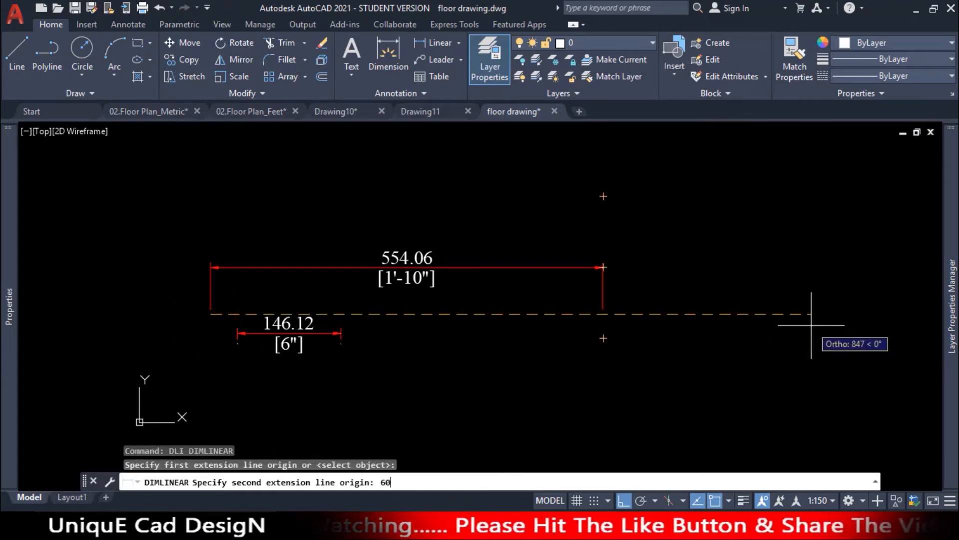
pyautogui.press('Return')
pyautogui.click(739, 215)
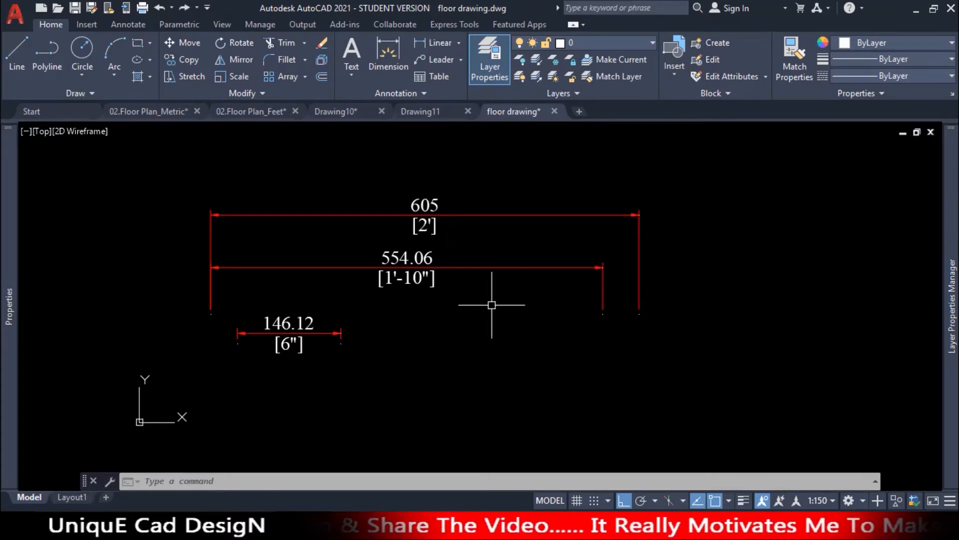
# Step: Try Decimal alternate units with an inch-mark (") suffix in dimension style DIM_MM_NEW
pyautogui.write('d')
pyautogui.press('Return')
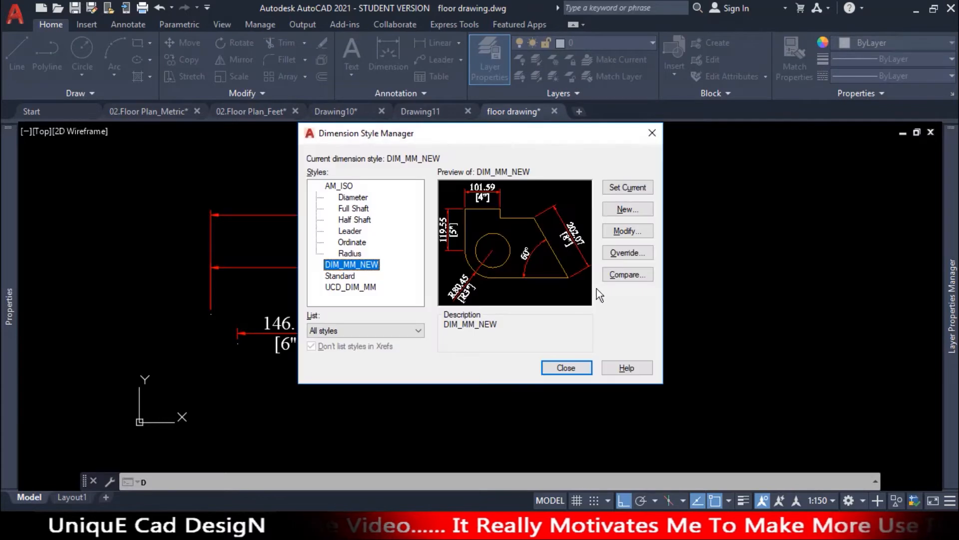
pyautogui.click(626, 231)
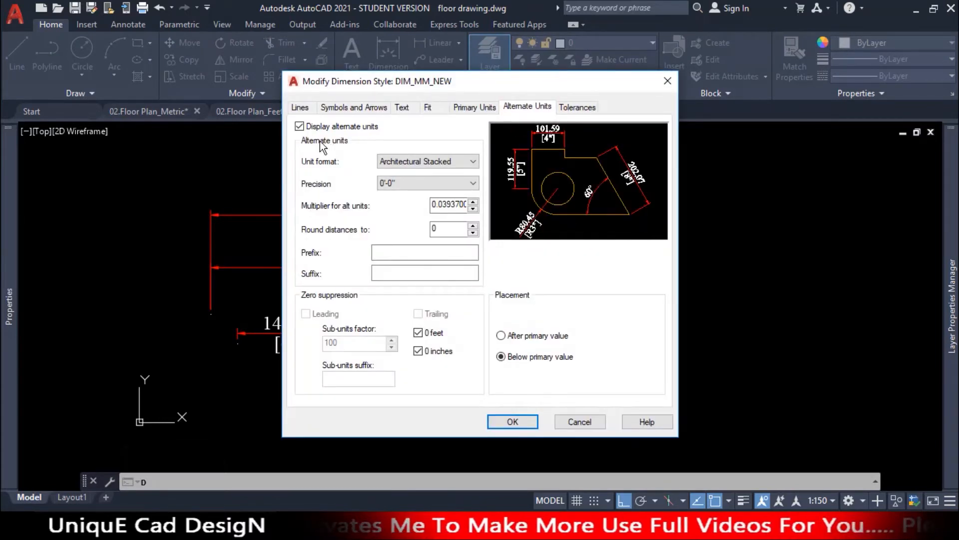
pyautogui.click(403, 161)
pyautogui.click(399, 182)
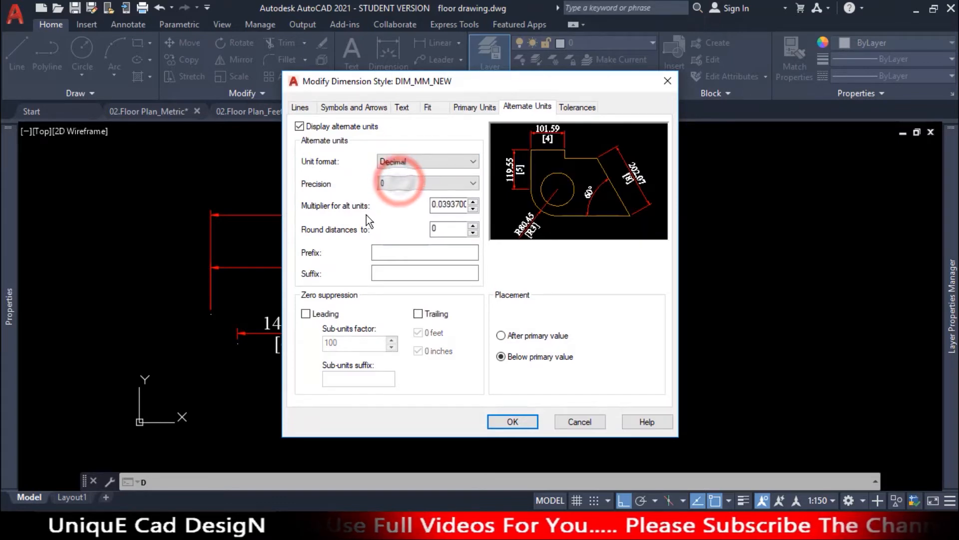
pyautogui.click(402, 270)
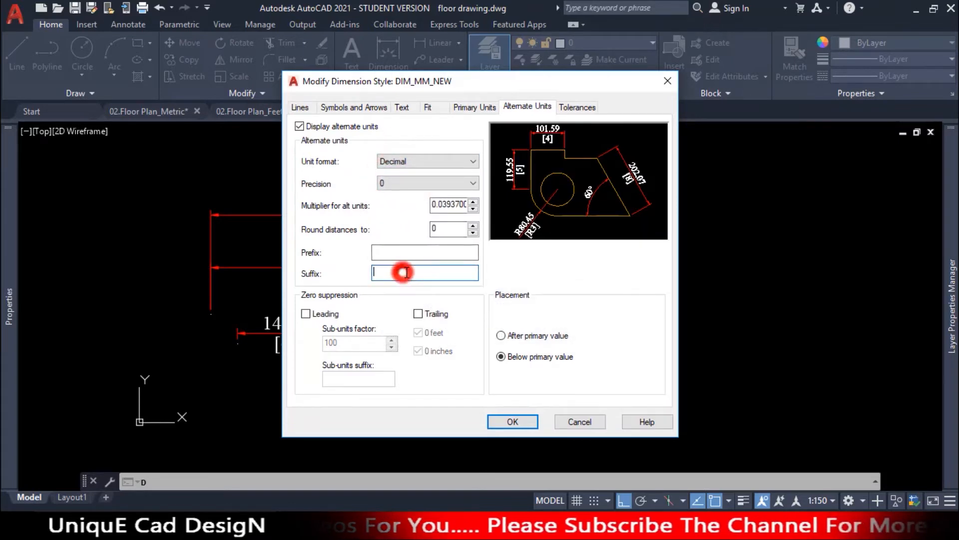
pyautogui.write('"')
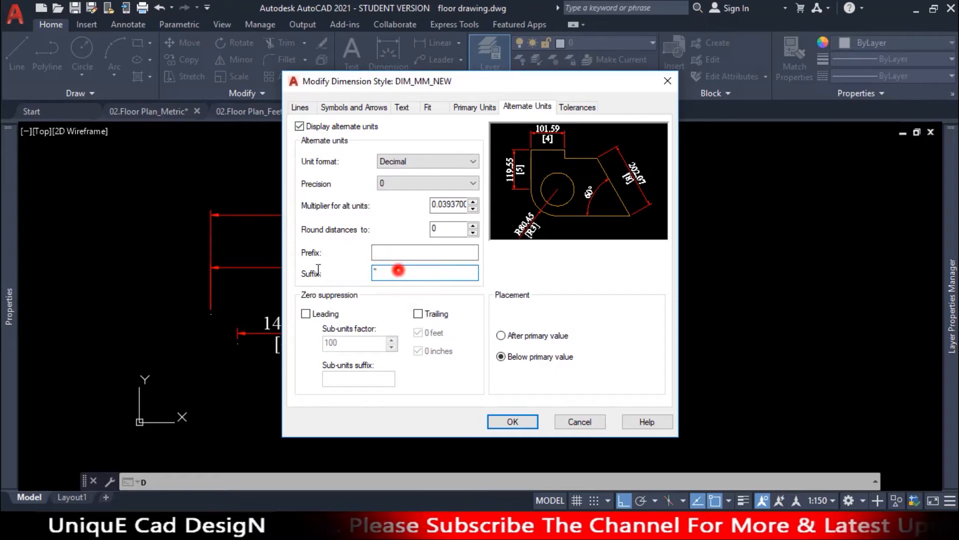
pyautogui.doubleClick(398, 270)
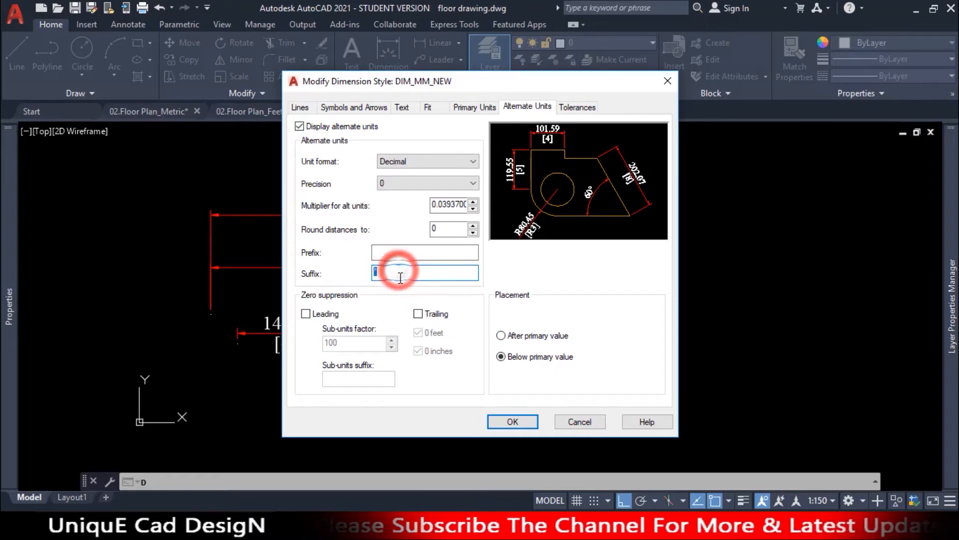
pyautogui.click(523, 421)
pyautogui.click(632, 188)
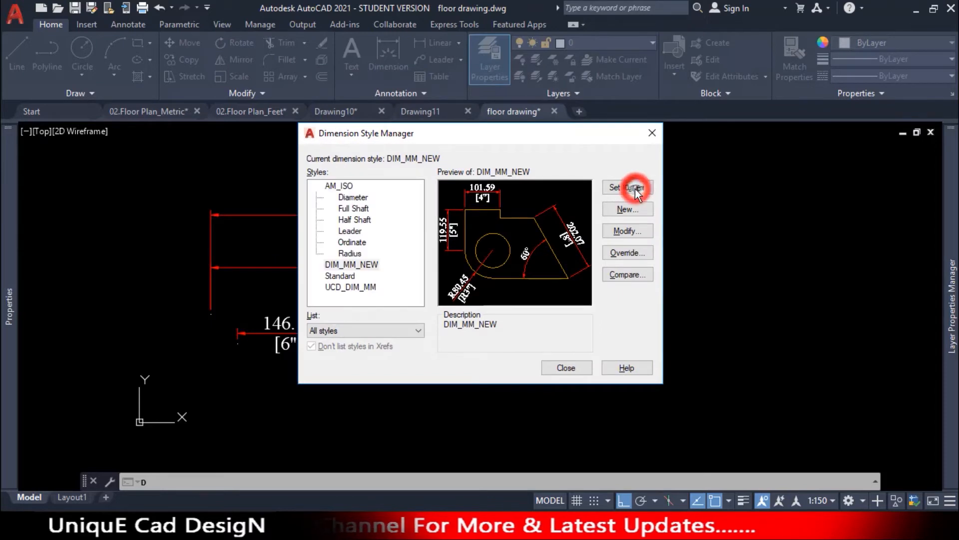
pyautogui.click(566, 368)
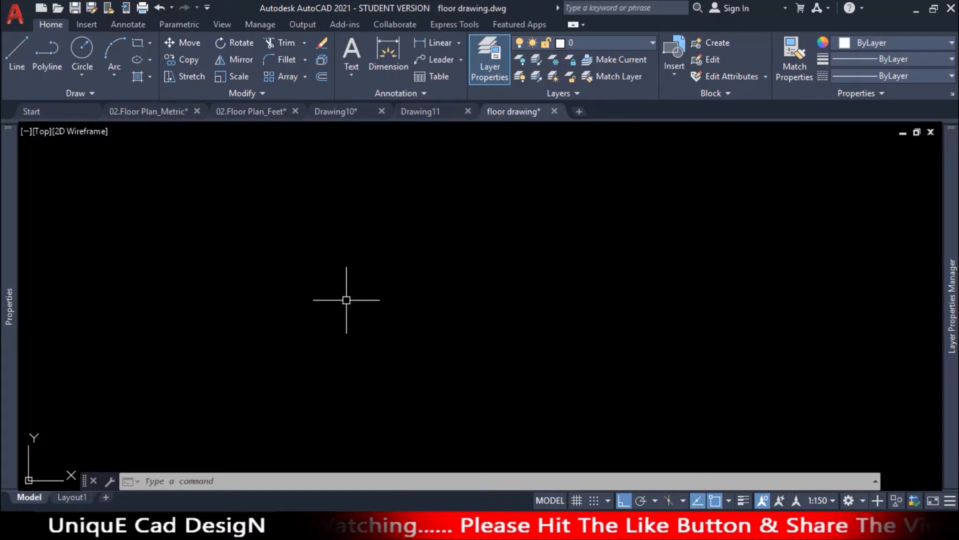
# Step: Configure the drawing units to Architectural length type with Inches as the insertion scale
pyautogui.write('u')
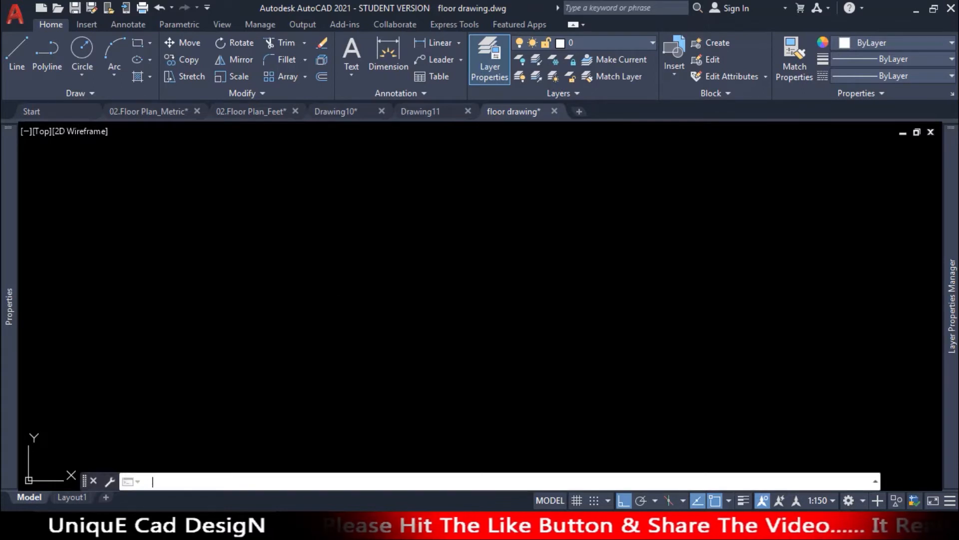
pyautogui.write('n')
pyautogui.press('Return')
pyautogui.click(347, 277)
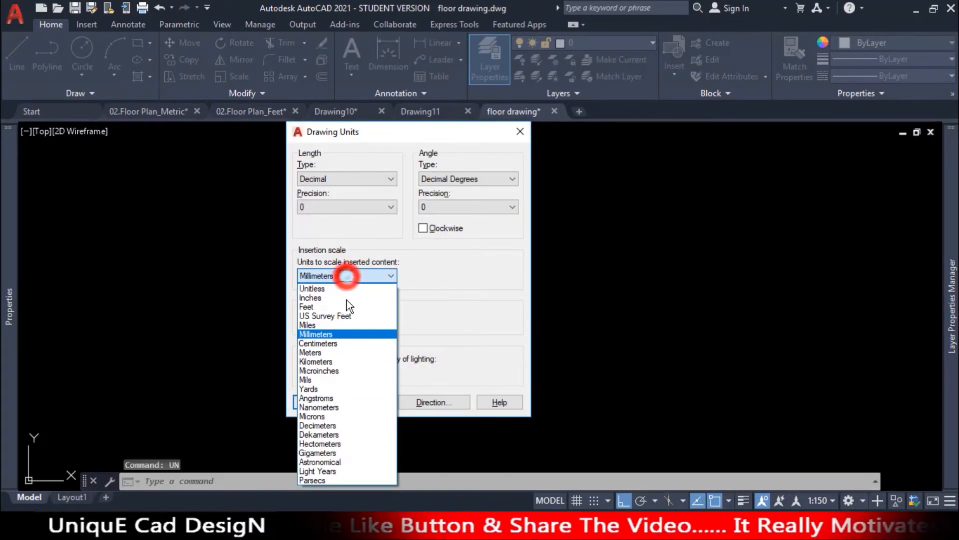
pyautogui.click(324, 301)
pyautogui.click(348, 179)
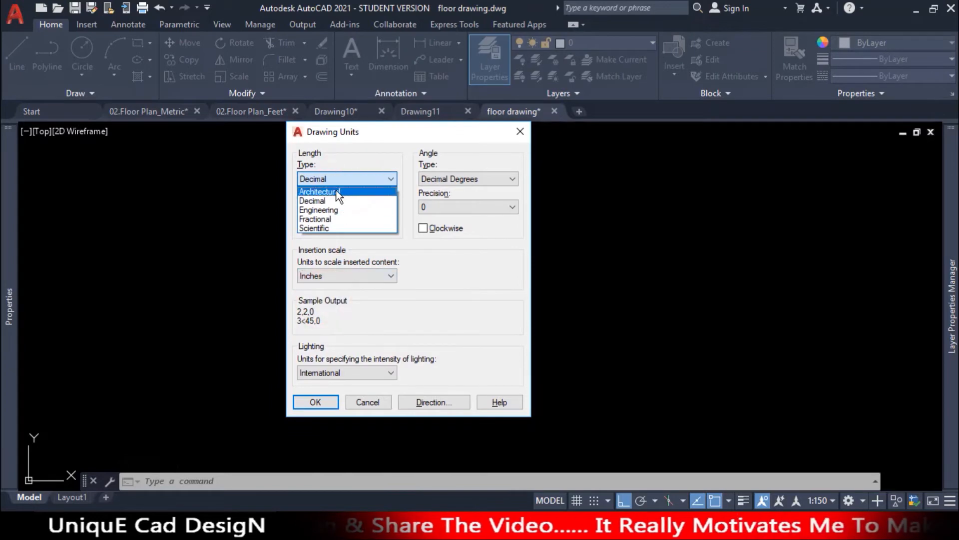
pyautogui.click(336, 189)
pyautogui.click(335, 399)
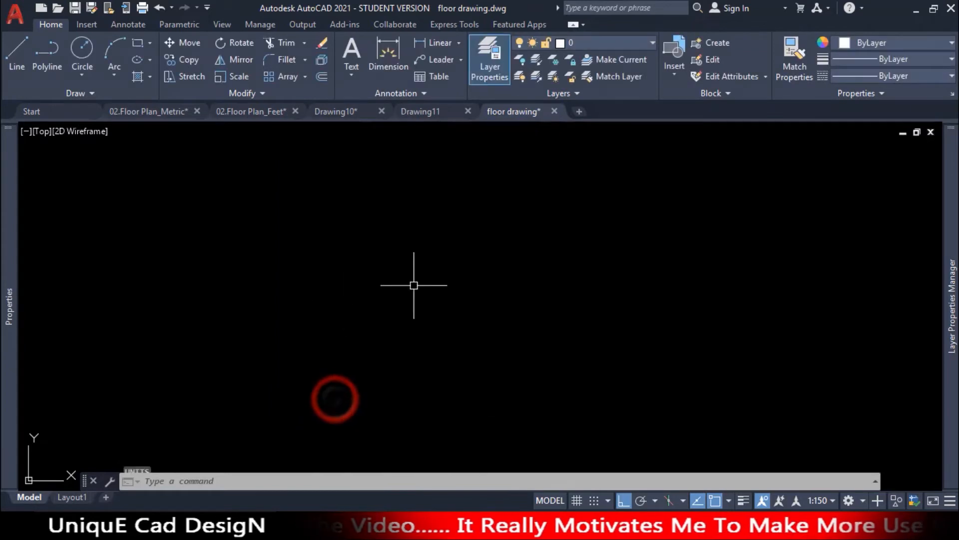
# Step: Create a new dimension style named DIM_INTCh_NEW based on DIM_MM_NEW
pyautogui.write('d')
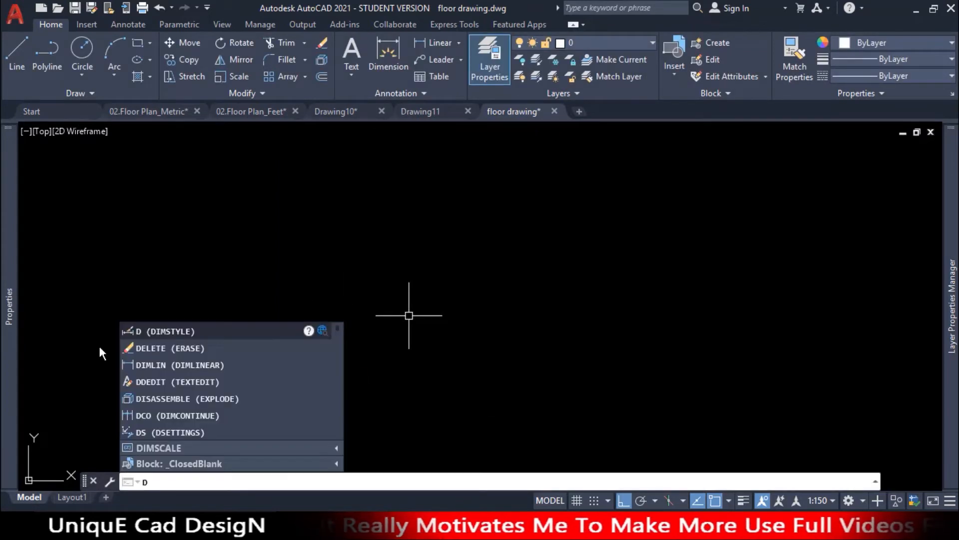
pyautogui.press('Return')
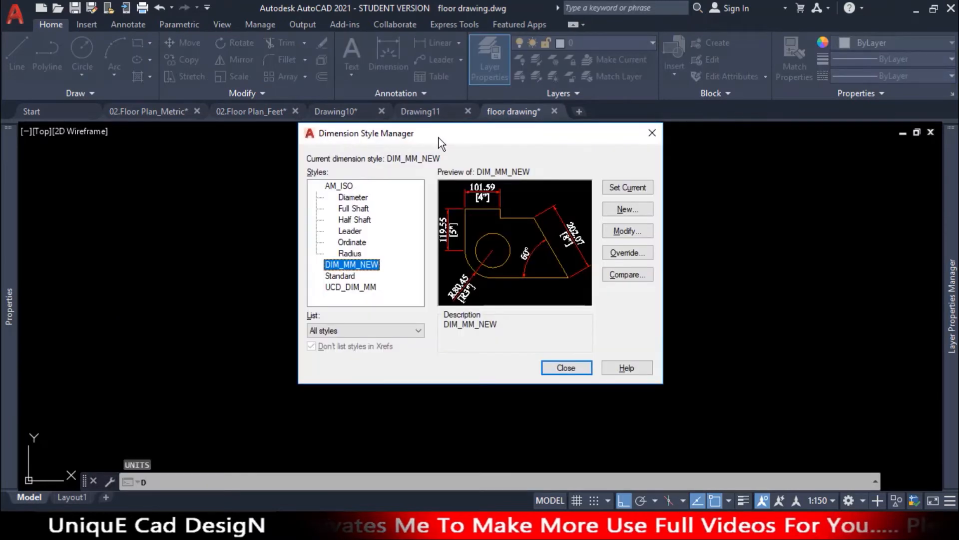
pyautogui.click(642, 211)
pyautogui.click(537, 225)
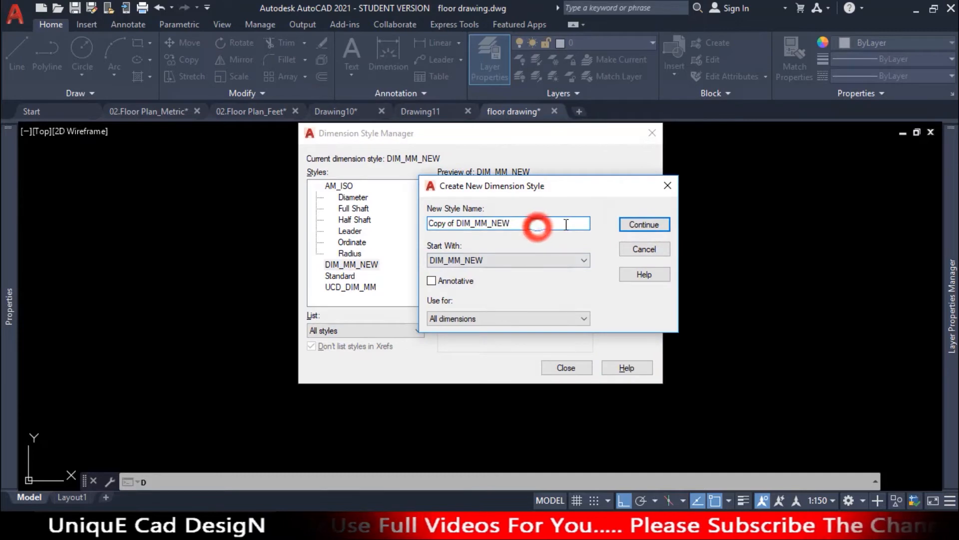
pyautogui.moveTo(456, 223)
pyautogui.mouseDown()
pyautogui.moveTo(428, 223)
pyautogui.moveTo(448, 223)
pyautogui.mouseUp()
pyautogui.press('BackSpace')
pyautogui.press('BackSpace')
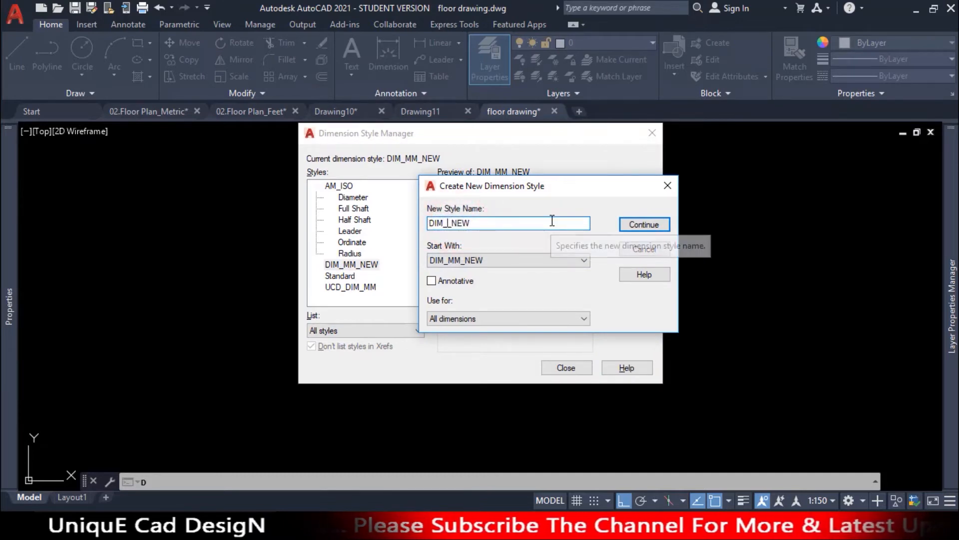
pyautogui.write('INTCH')
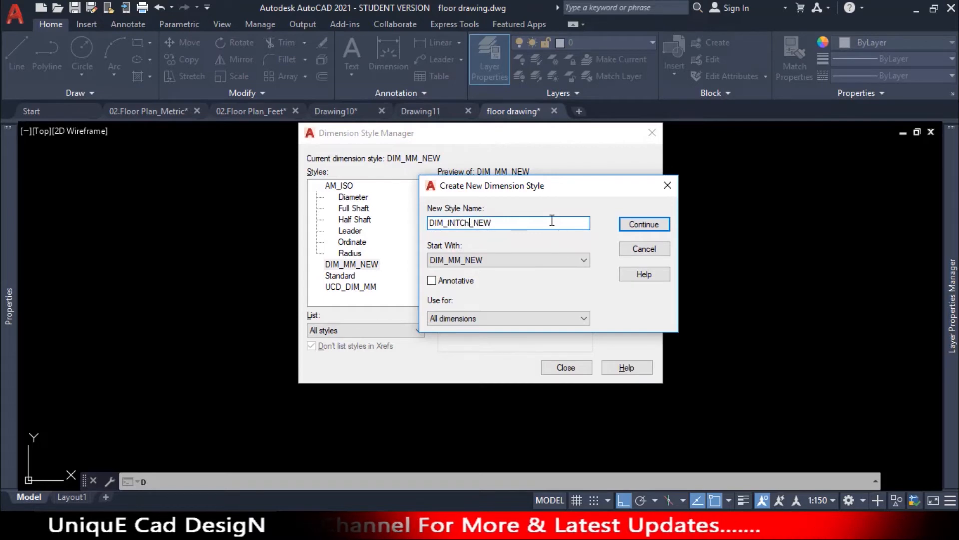
pyautogui.click(648, 225)
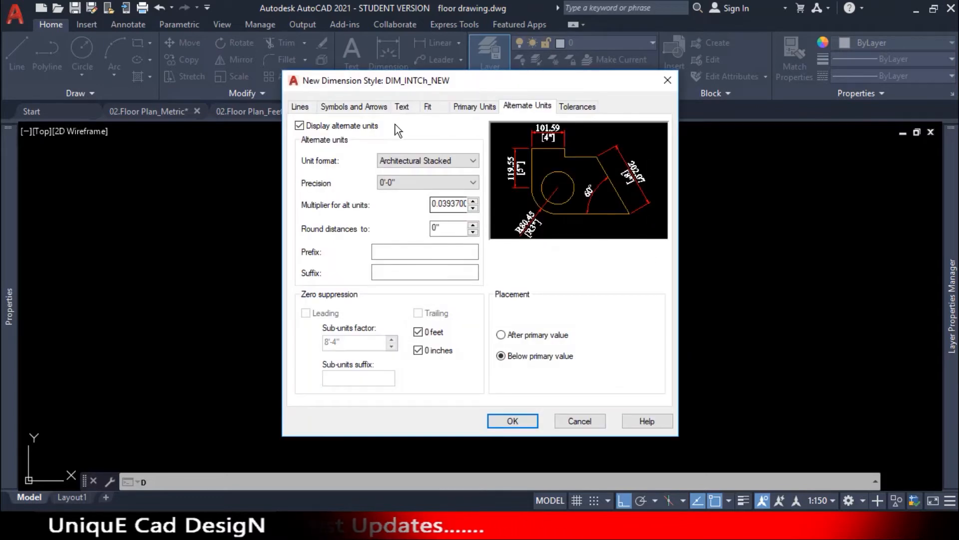
# Step: Set the new style's primary units to Architectural format with 0'-0" precision
pyautogui.click(475, 106)
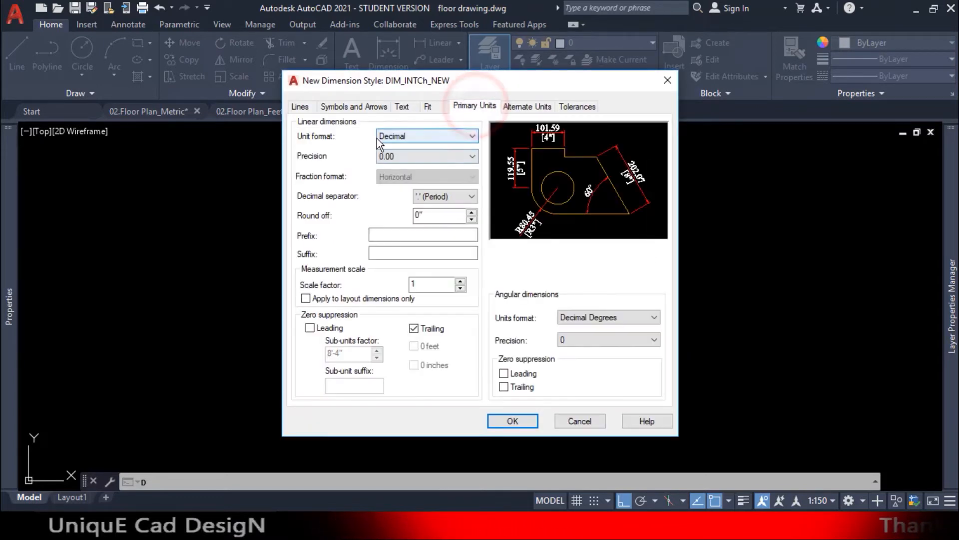
pyautogui.click(441, 135)
pyautogui.click(424, 176)
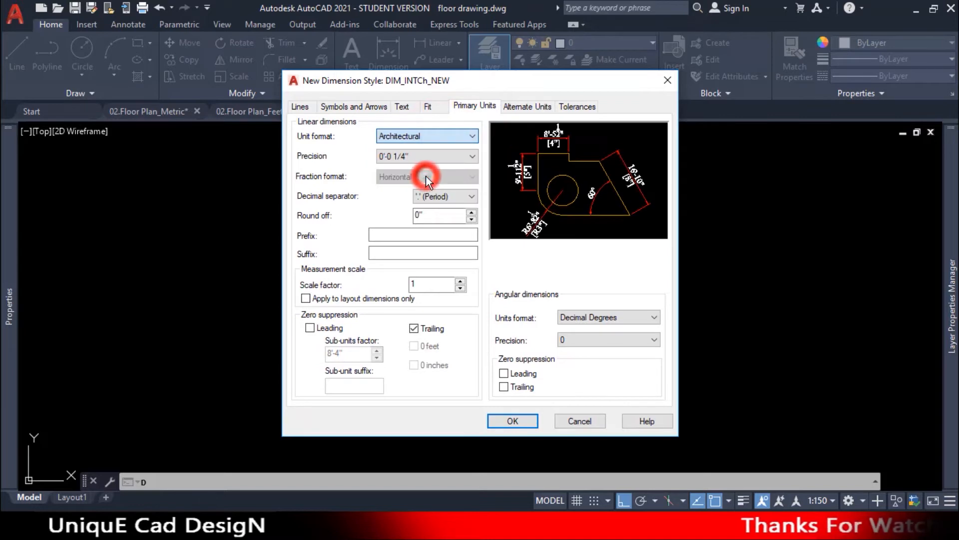
pyautogui.click(440, 157)
pyautogui.click(410, 167)
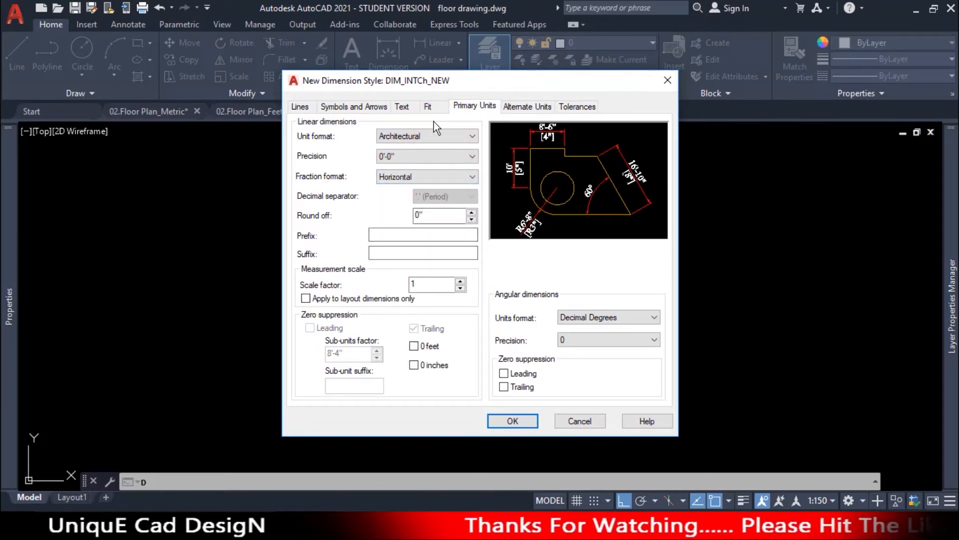
# Step: Set the dimension style's alternate units to Decimal format with 0.00 precision
pyautogui.click(526, 106)
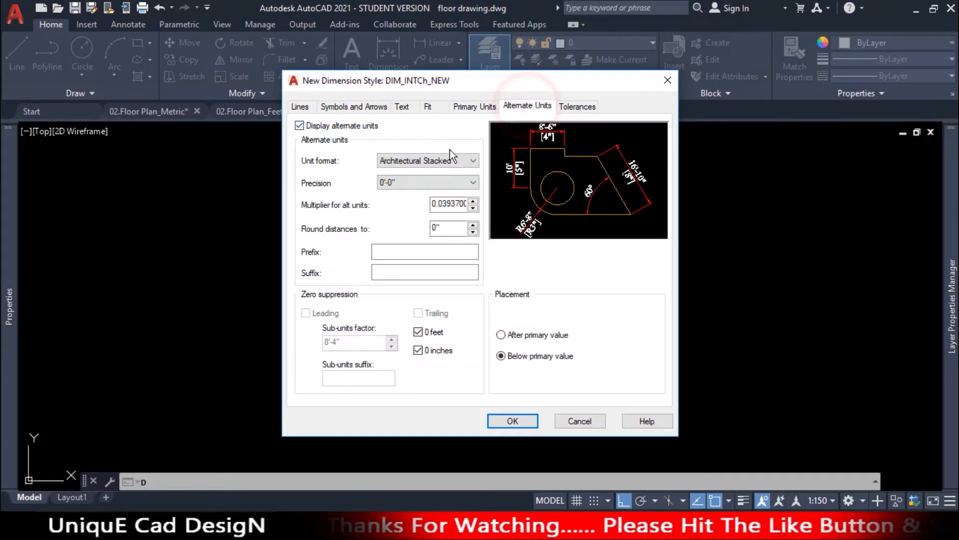
pyautogui.click(450, 160)
pyautogui.click(417, 177)
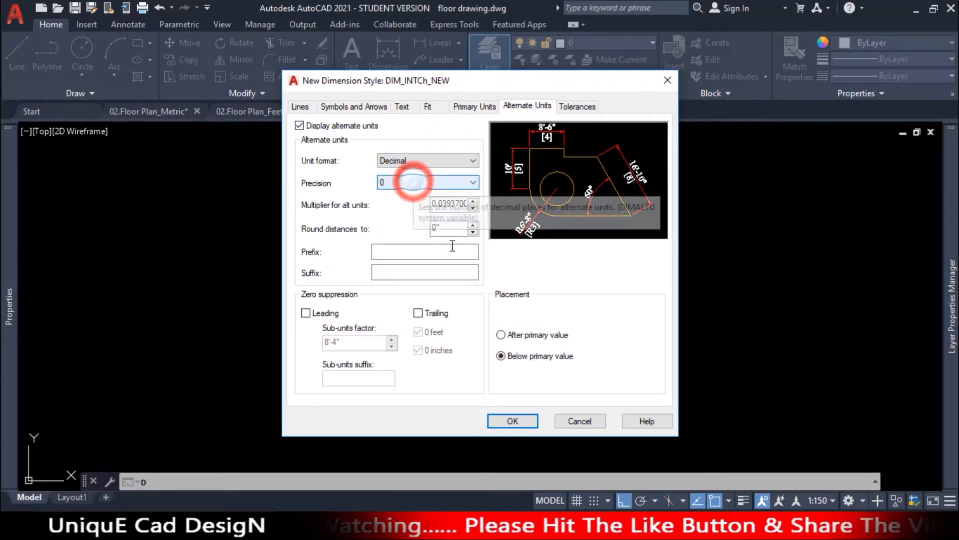
pyautogui.click(403, 180)
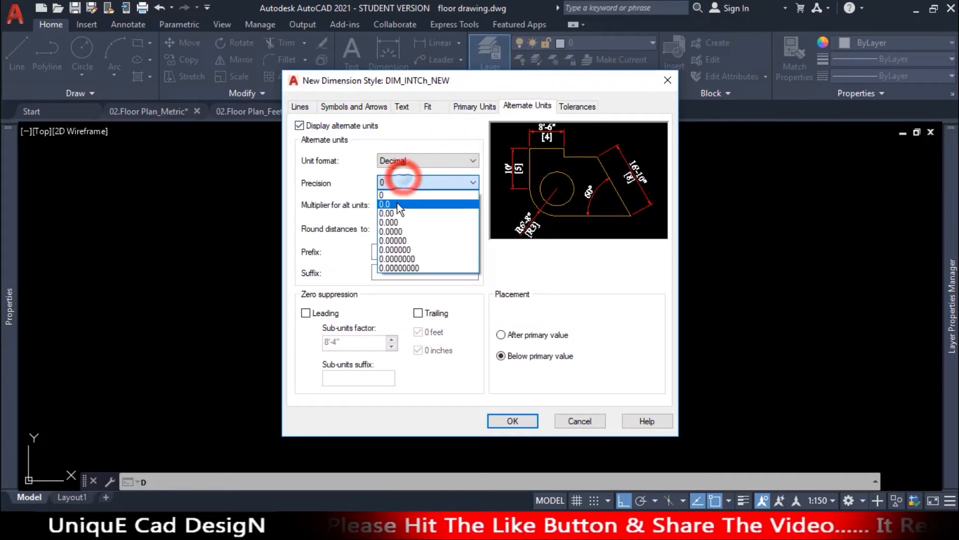
pyautogui.click(397, 212)
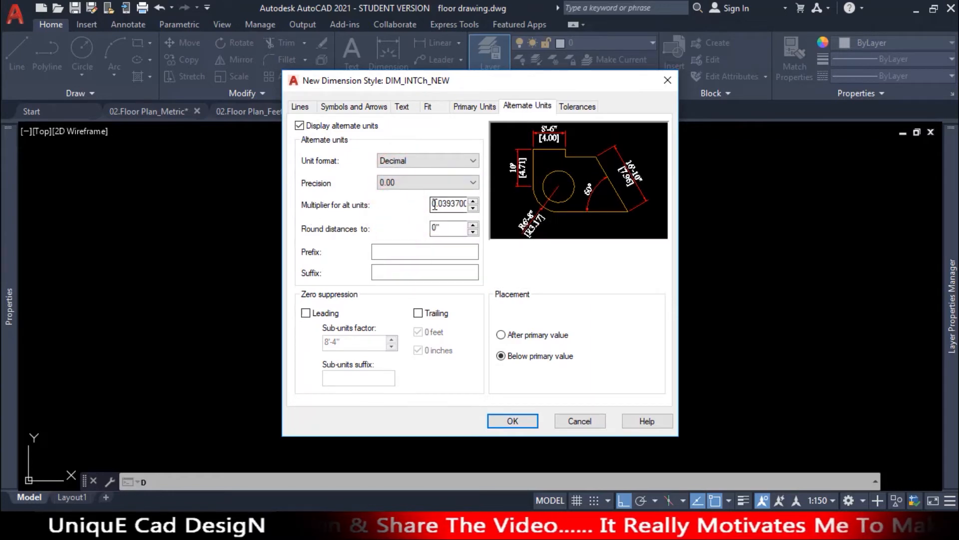
# Step: Switch to Calculator and divide 25.4 by 1 to work out the inch-to-millimetre multiplier for the alternate units
pyautogui.doubleClick(436, 203)
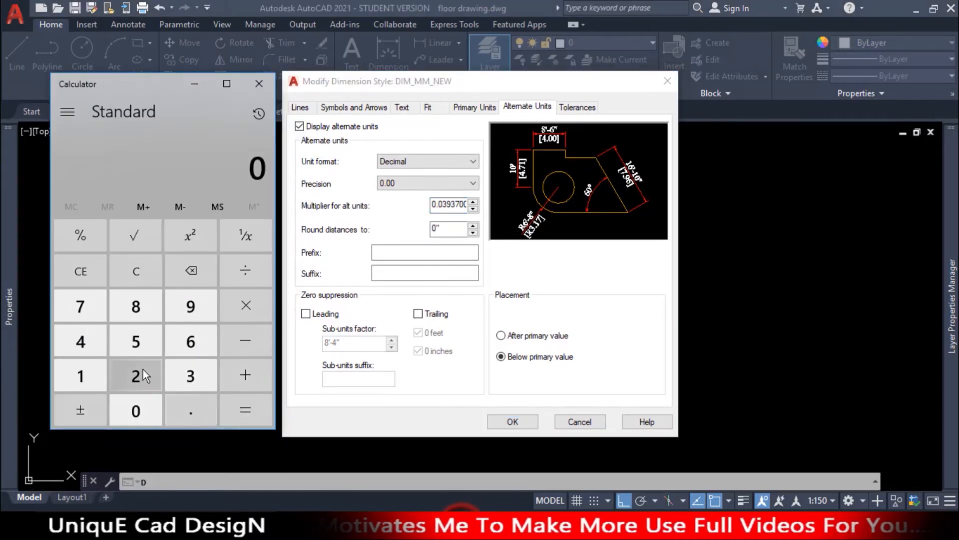
pyautogui.click(136, 375)
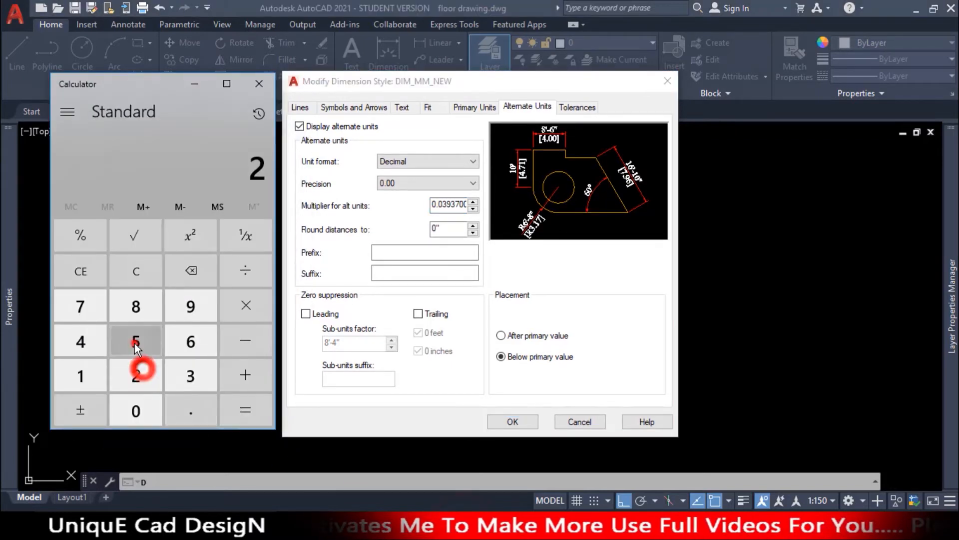
pyautogui.click(136, 342)
pyautogui.click(191, 405)
pyautogui.click(81, 345)
pyautogui.click(245, 270)
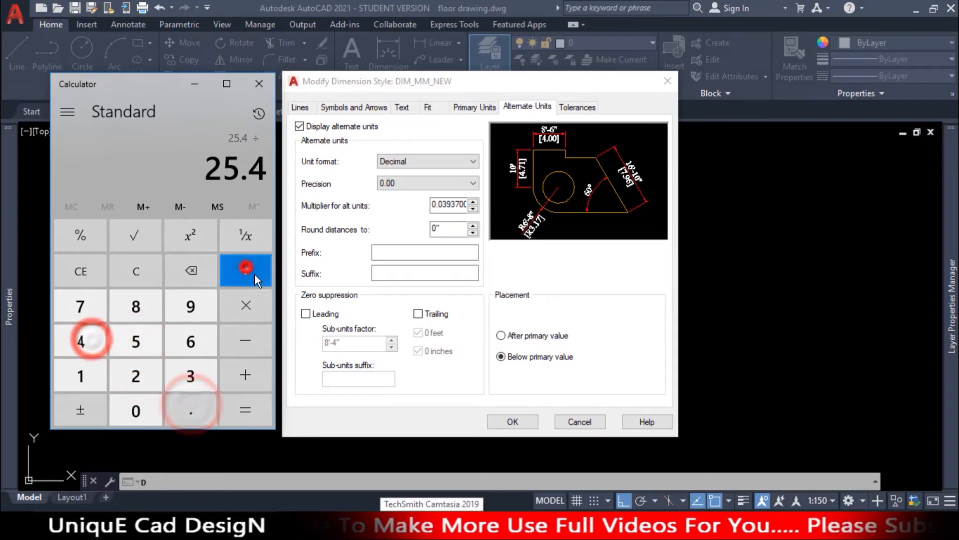
pyautogui.click(93, 370)
pyautogui.click(245, 412)
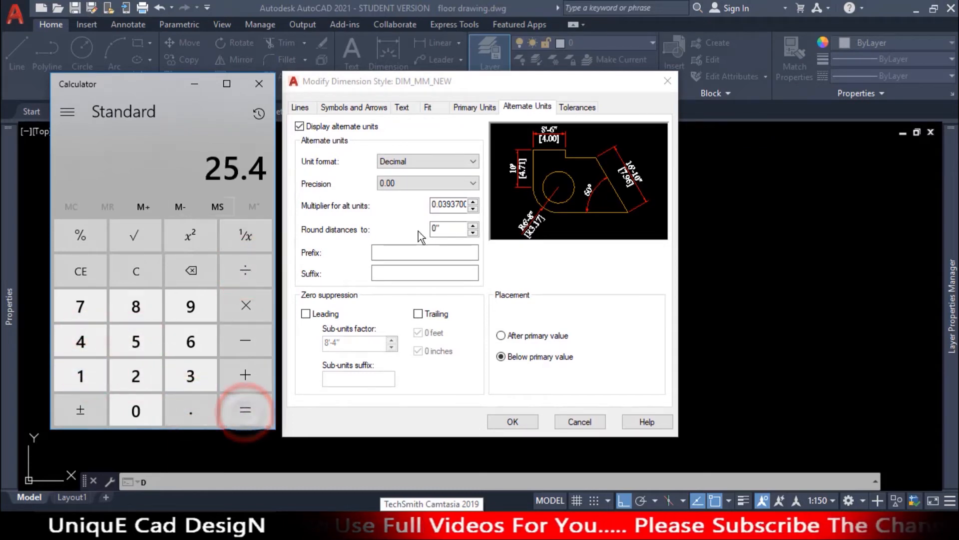
# Step: Set the multiplier for alternate units to 25.4 and make DIM_MM_NEW the current dimension style
pyautogui.doubleClick(434, 204)
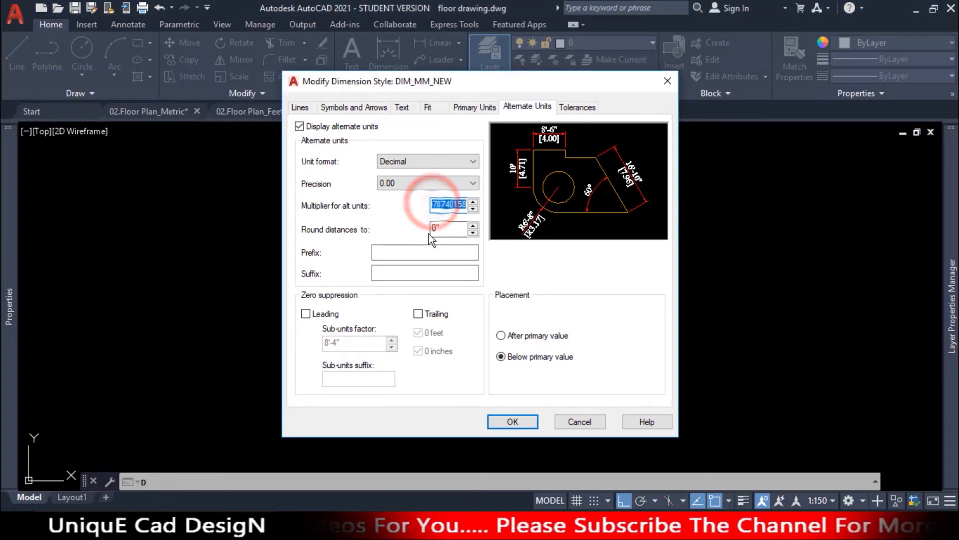
pyautogui.write('25.4')
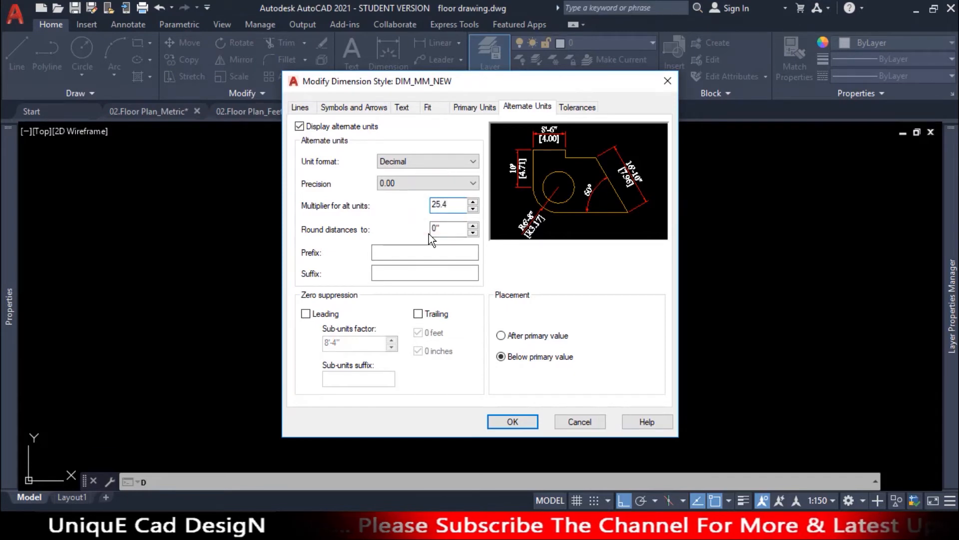
pyautogui.click(513, 421)
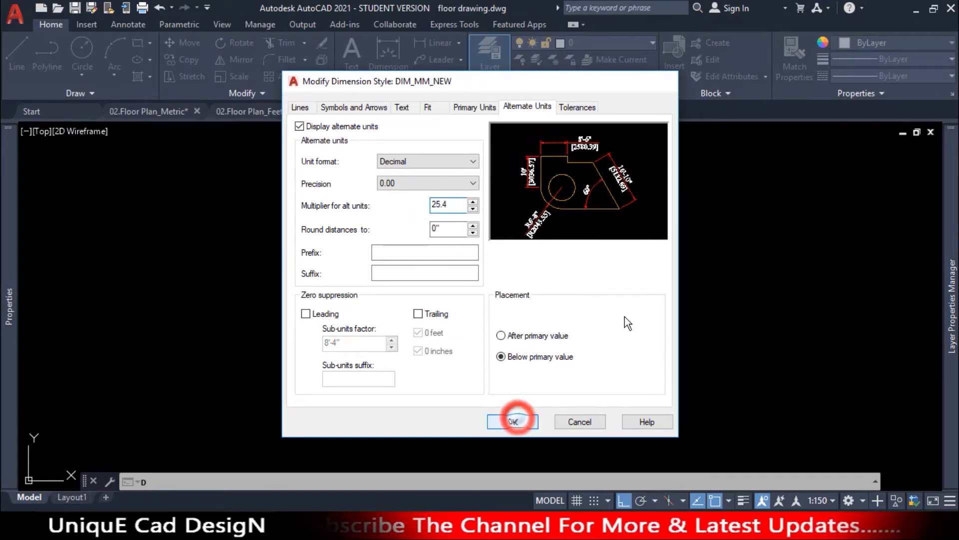
pyautogui.click(639, 189)
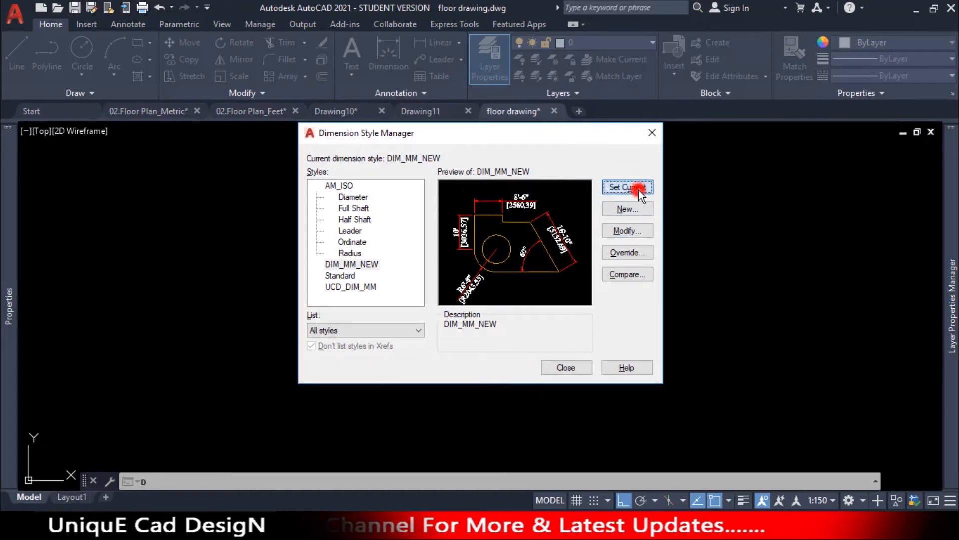
pyautogui.click(563, 367)
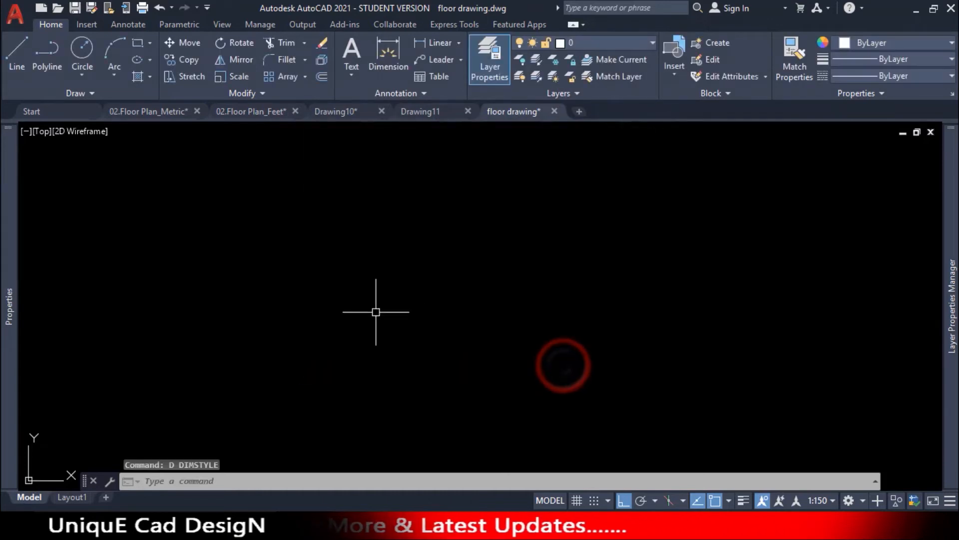
# Step: Place a horizontal linear dimension 15' long in the empty drawing area
pyautogui.press('Return')
pyautogui.click(148, 309)
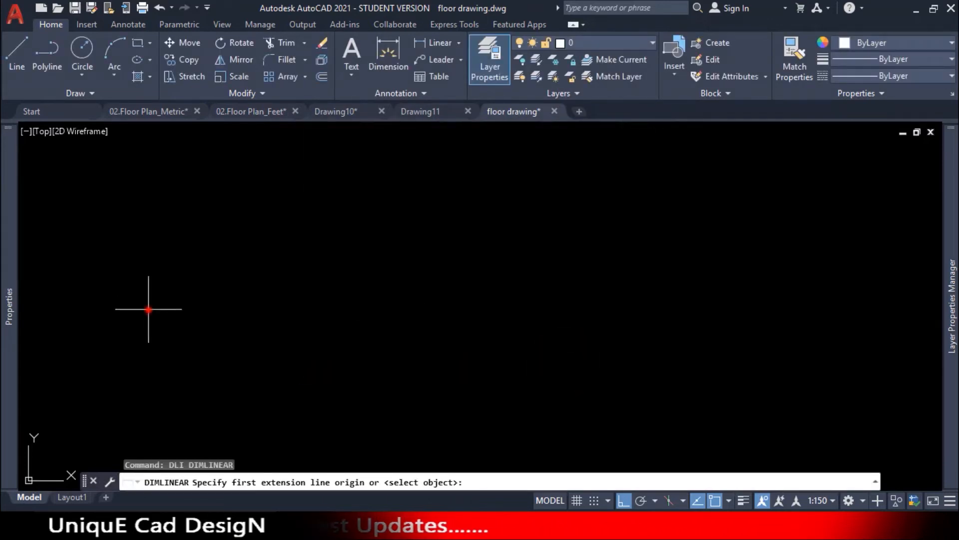
pyautogui.write('1')
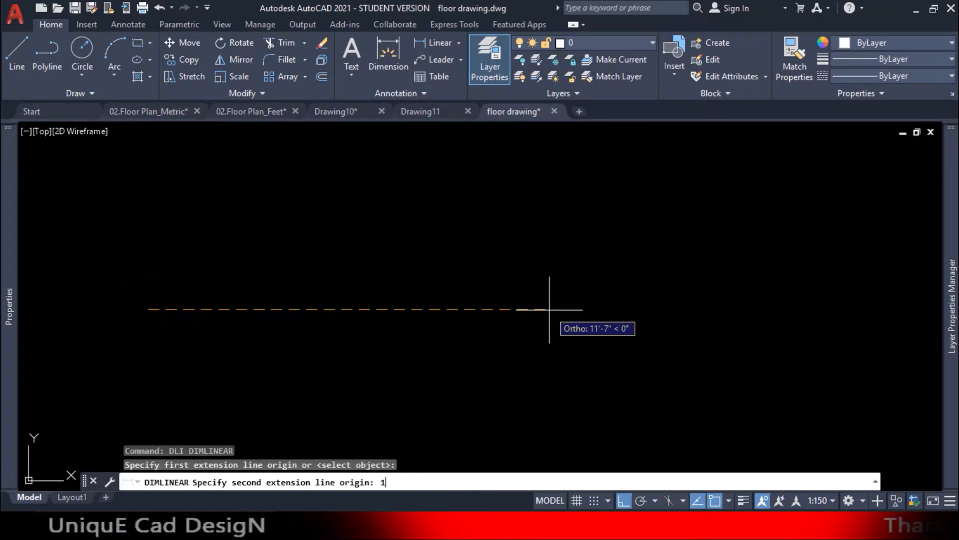
pyautogui.write("5'")
pyautogui.press('Return')
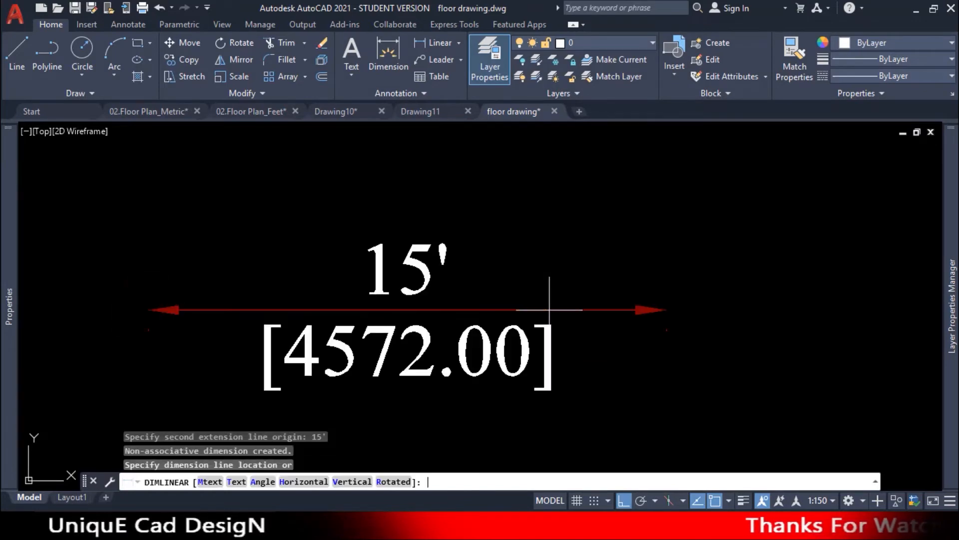
pyautogui.click(587, 274)
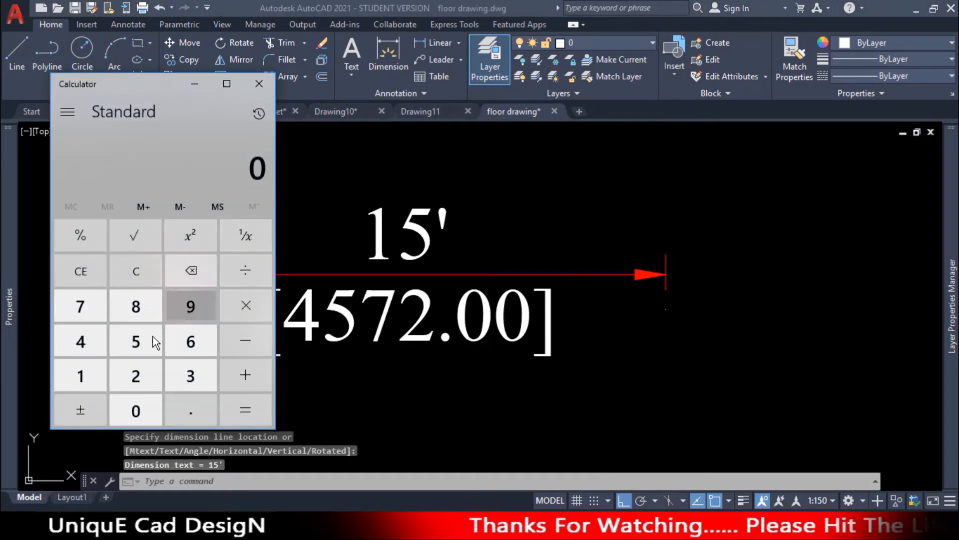
# Step: Multiply 15 by 304.8 in Calculator to check the dimension's millimetre value, and return to the drawing
pyautogui.click(80, 374)
pyautogui.click(145, 341)
pyautogui.click(254, 309)
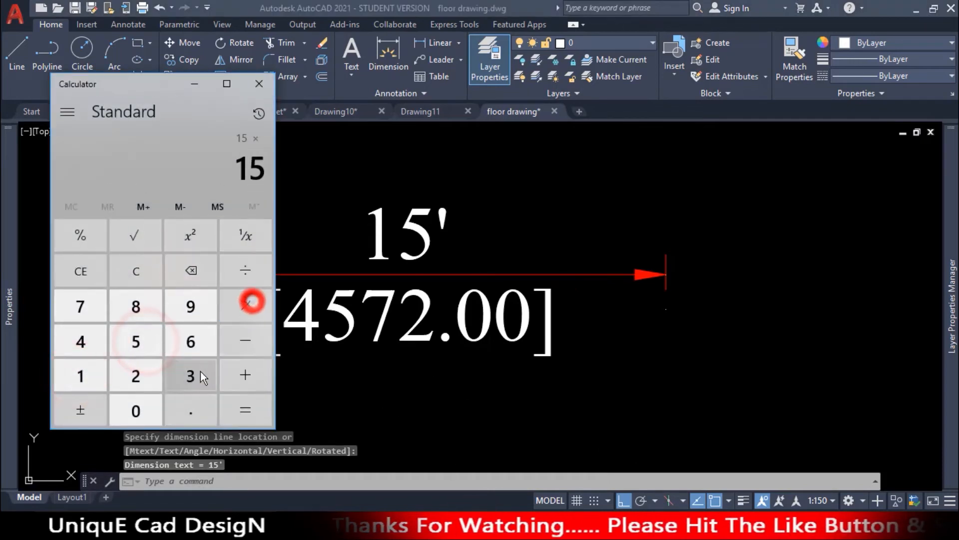
pyautogui.click(196, 384)
pyautogui.click(138, 413)
pyautogui.click(80, 341)
pyautogui.click(189, 410)
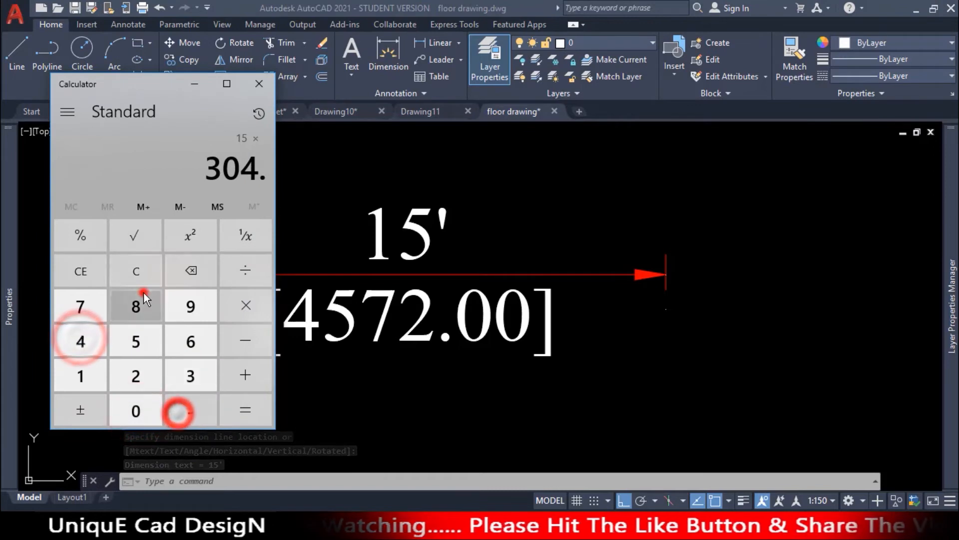
pyautogui.click(140, 302)
pyautogui.click(239, 410)
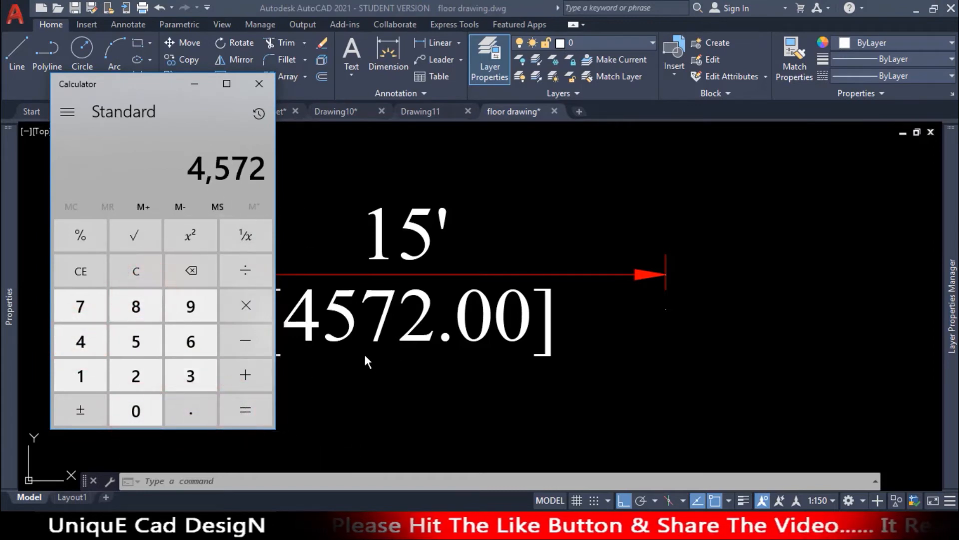
pyautogui.click(636, 336)
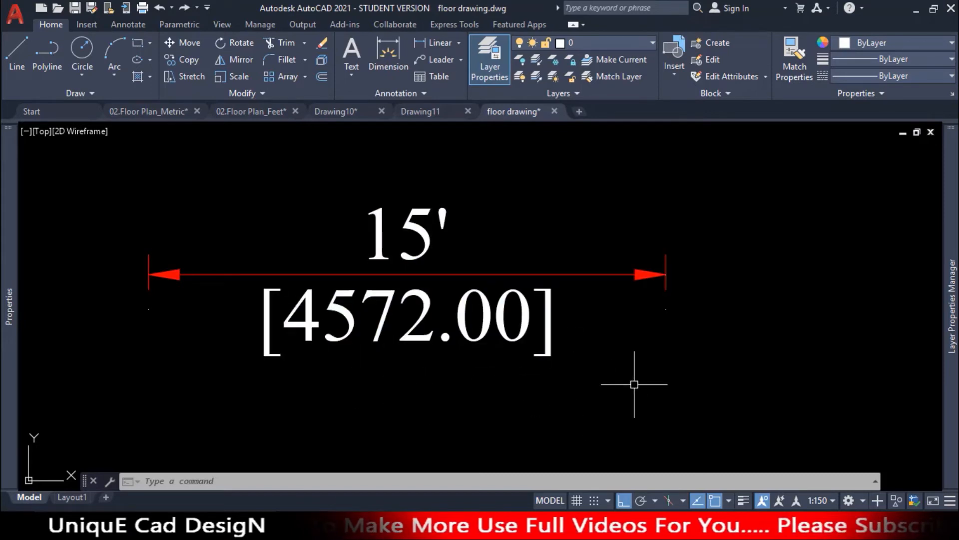
# Step: Open dimension style DIM_MM_NEW for modification at its alternate units settings
pyautogui.write('d')
pyautogui.press('Return')
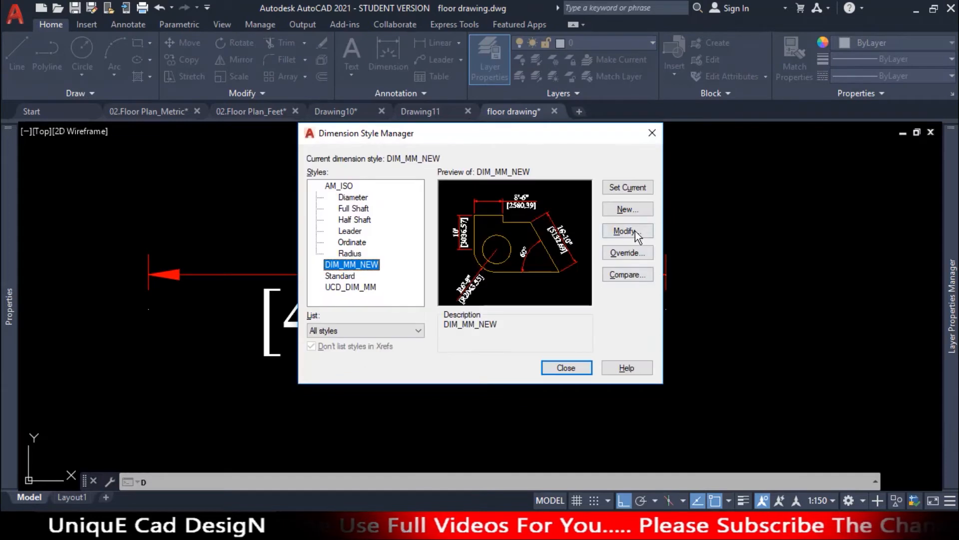
pyautogui.click(634, 231)
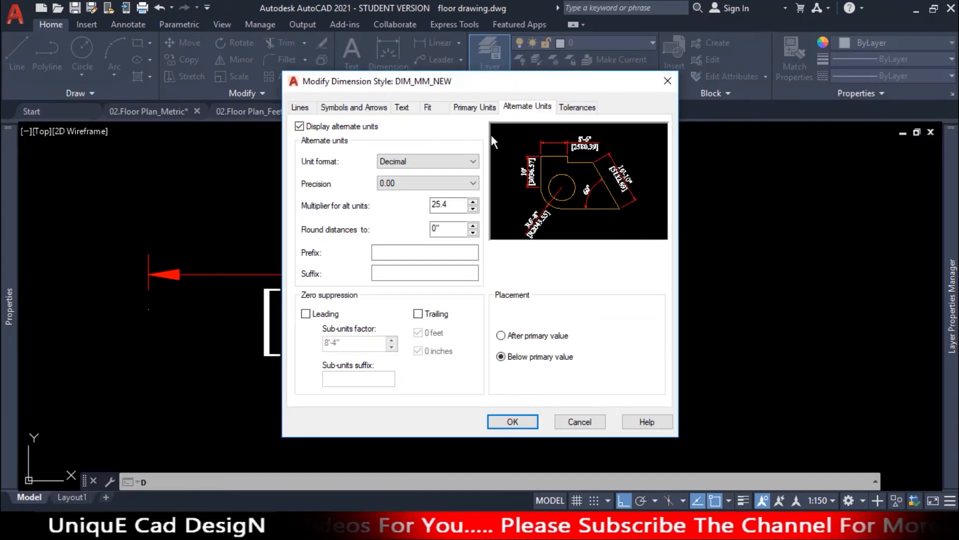
pyautogui.click(519, 106)
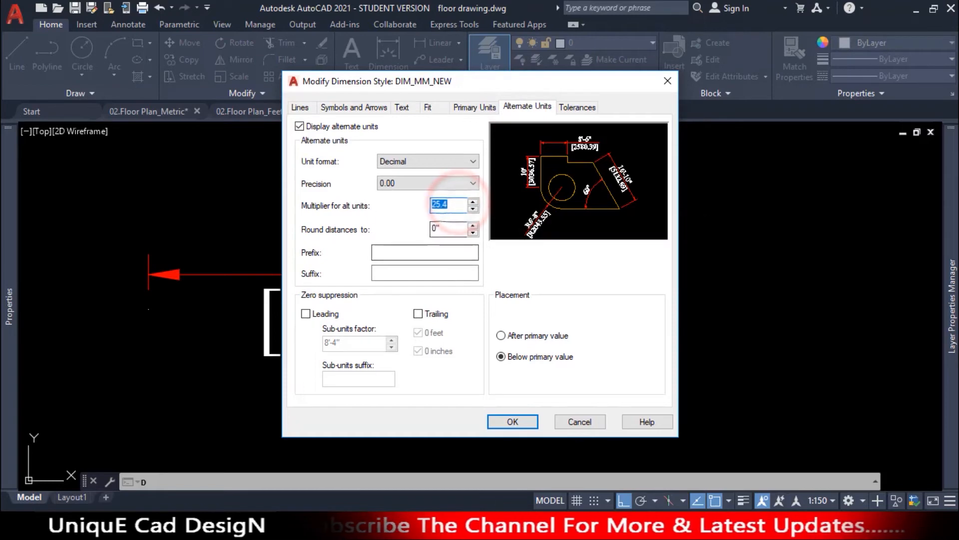
# Step: Switch to Calculator and divide 25.4 by 10 to work out the inch-to-centimetre multiplier
pyautogui.click(470, 531)
pyautogui.press('Escape')
pyautogui.click(136, 376)
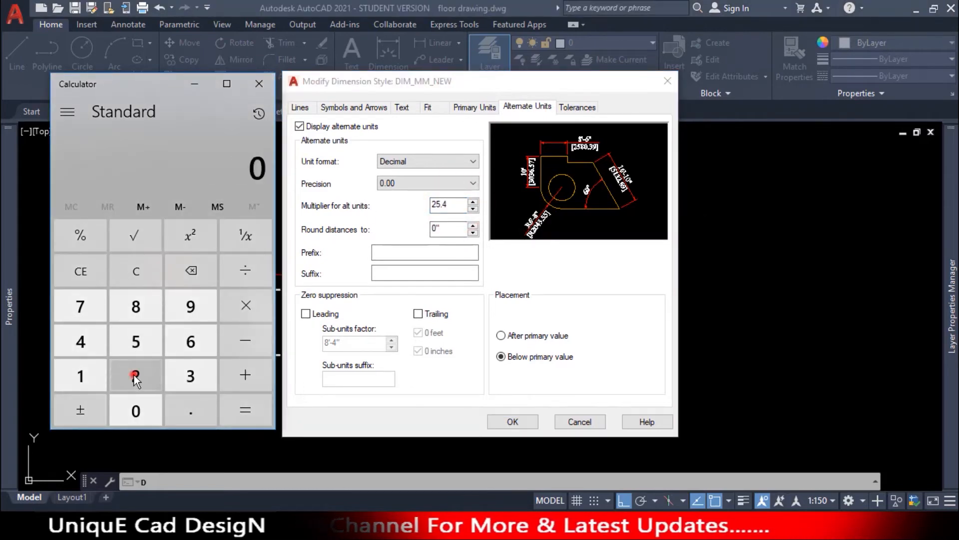
pyautogui.click(135, 341)
pyautogui.click(191, 409)
pyautogui.click(83, 347)
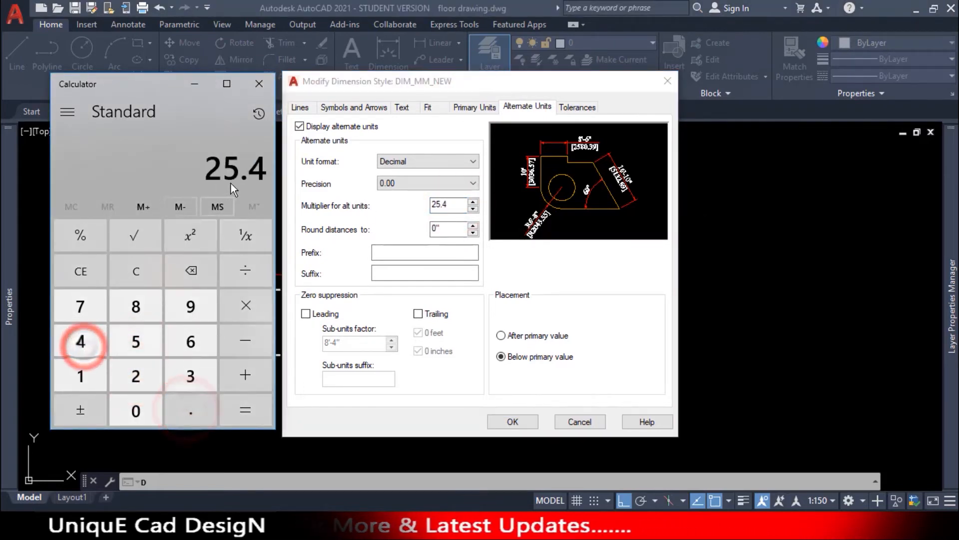
pyautogui.click(259, 277)
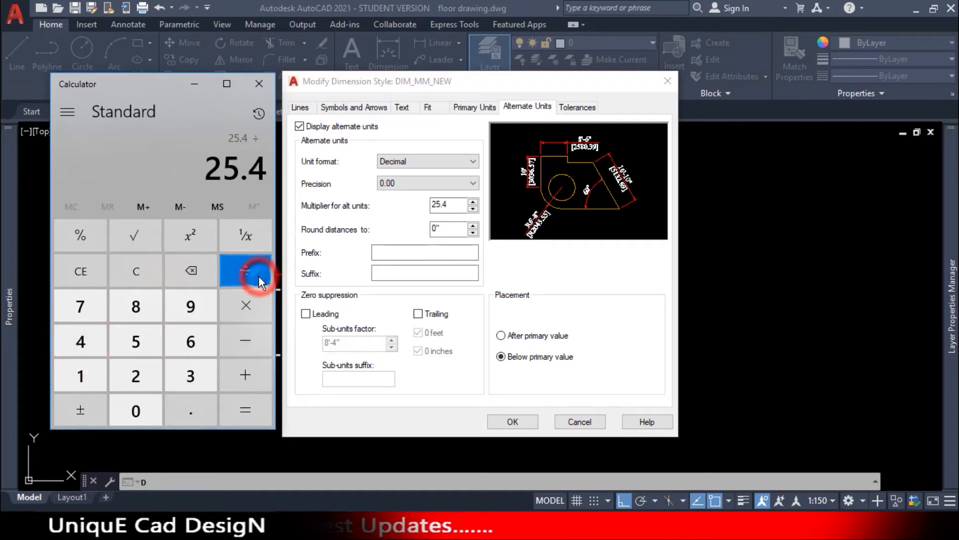
pyautogui.click(79, 377)
pyautogui.click(142, 407)
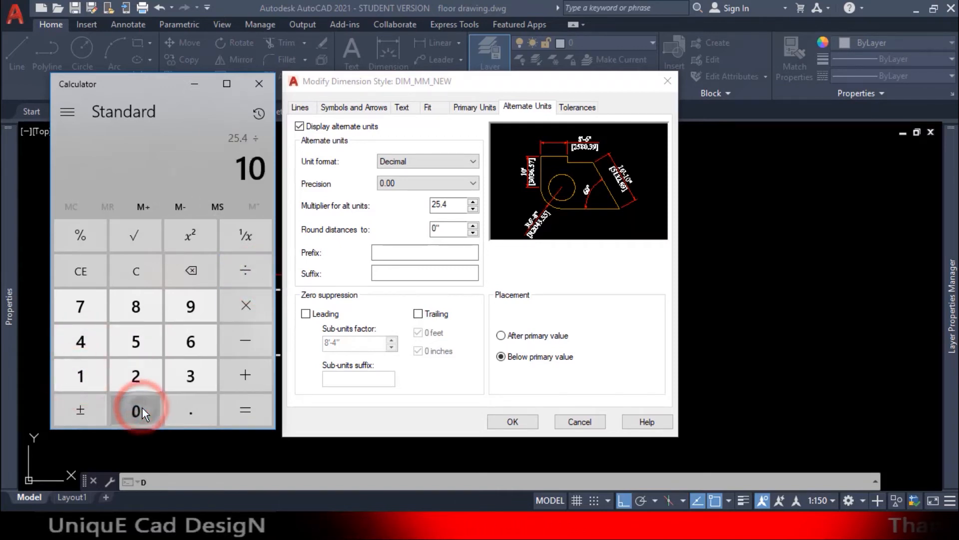
pyautogui.click(243, 407)
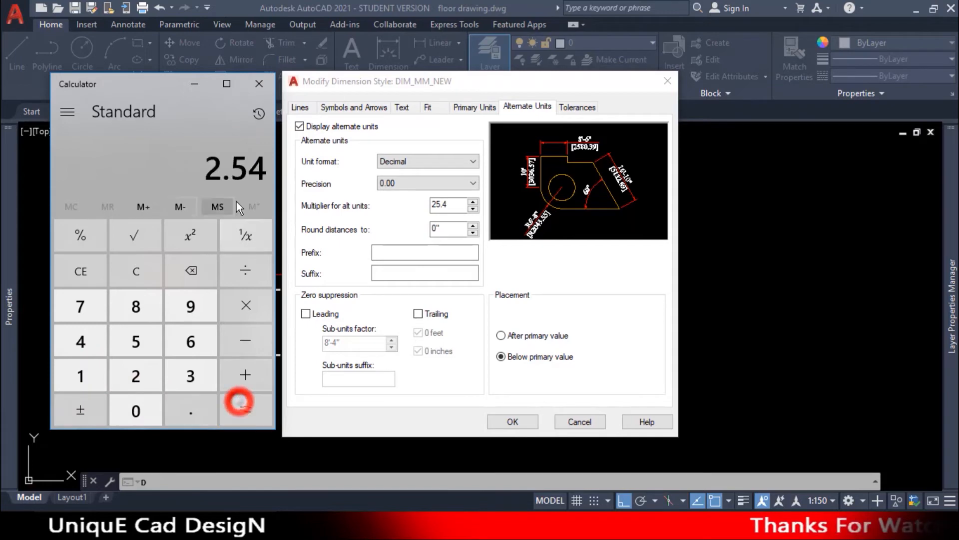
# Step: Set DIM_MM_NEW's alternate units multiplier to 2.54 with the suffix CM, and make the style current
pyautogui.doubleClick(452, 204)
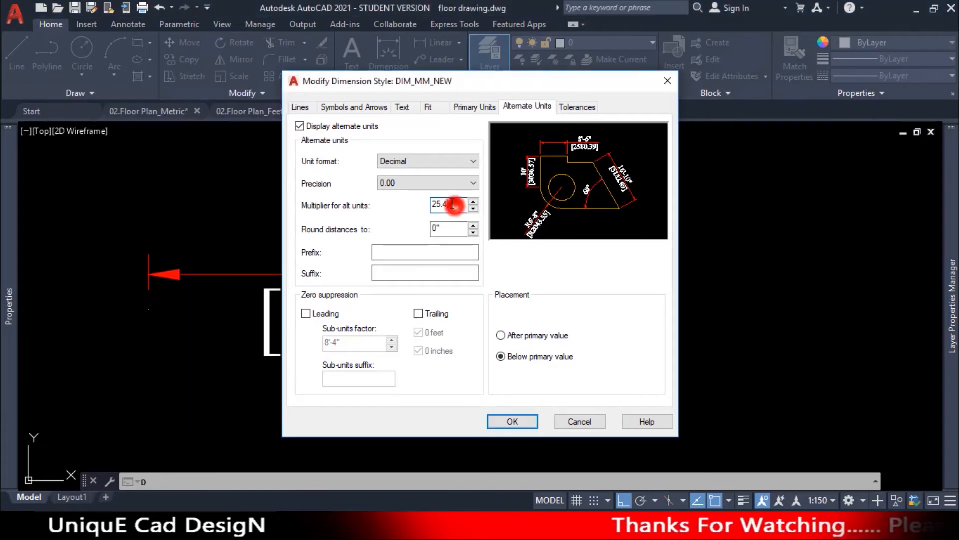
pyautogui.write('2.54')
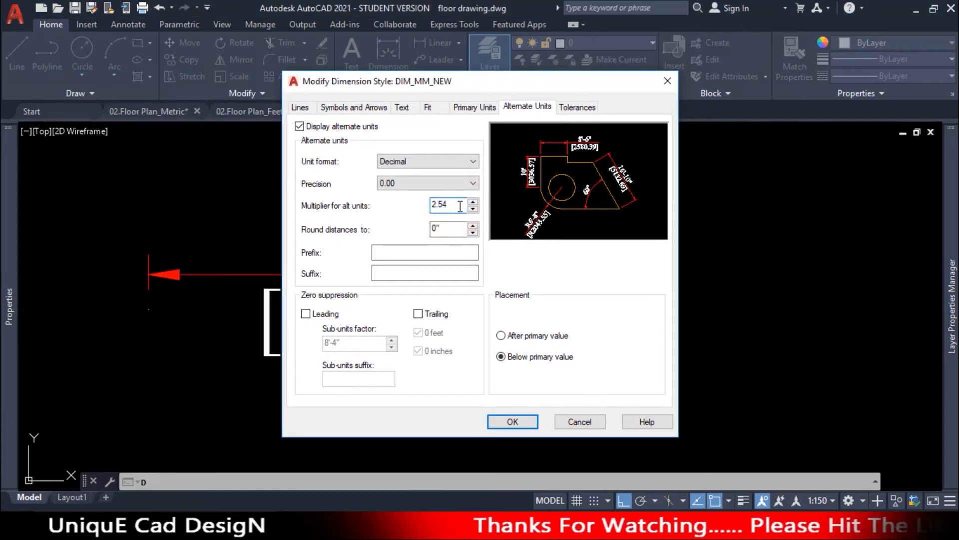
pyautogui.click(406, 273)
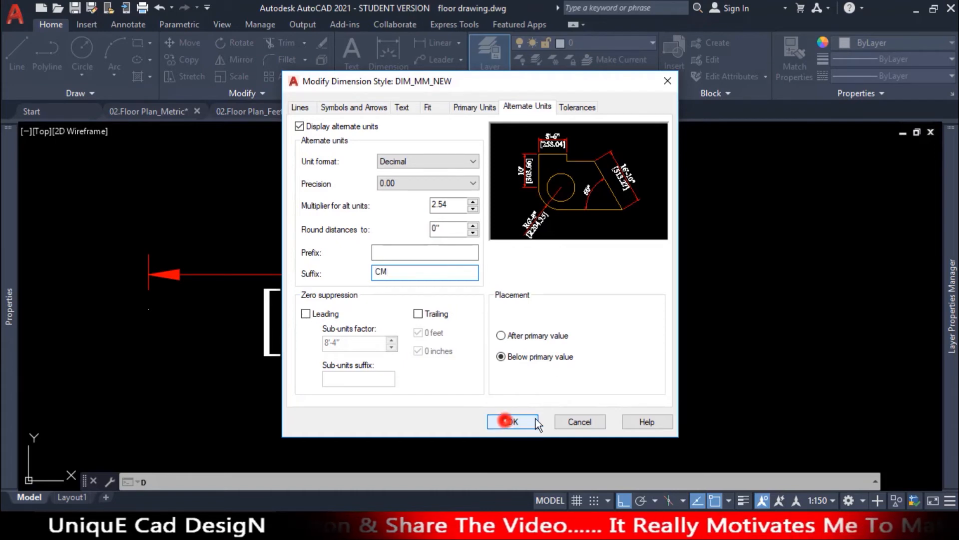
pyautogui.click(514, 421)
pyautogui.click(623, 189)
pyautogui.click(558, 367)
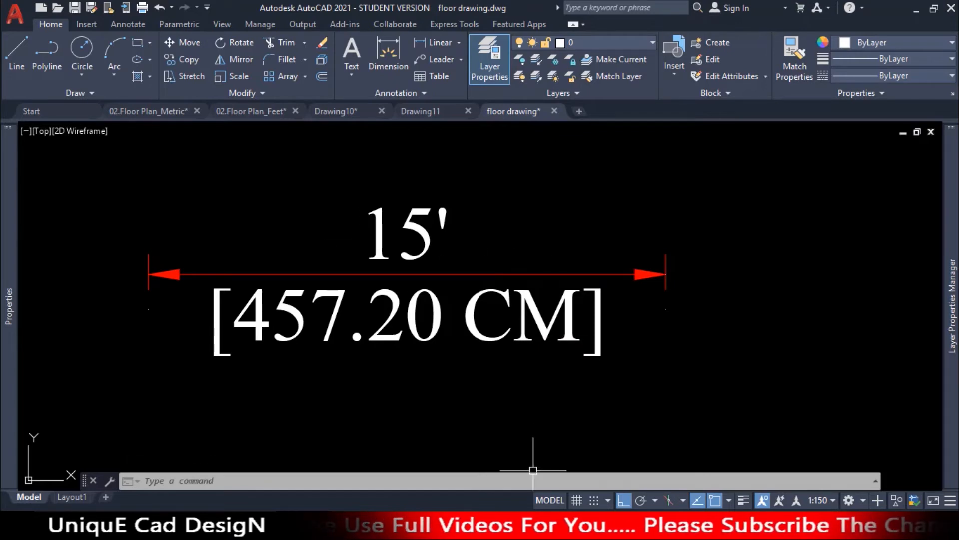
# Step: Switch to Calculator and multiply 15 by 304.8 to convert the dimension's feet to millimetres
pyautogui.click(464, 529)
pyautogui.press('Escape')
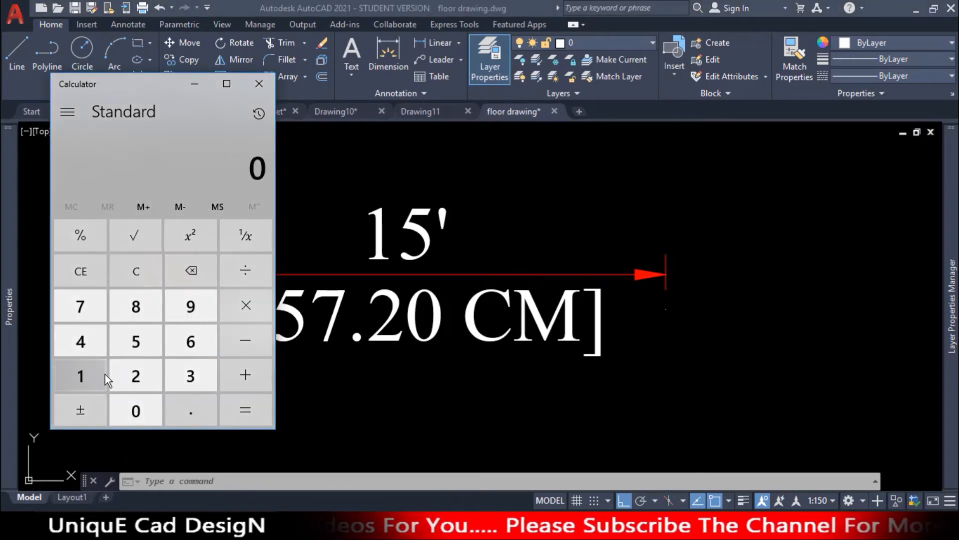
pyautogui.click(80, 375)
pyautogui.click(135, 341)
pyautogui.click(235, 307)
pyautogui.click(186, 379)
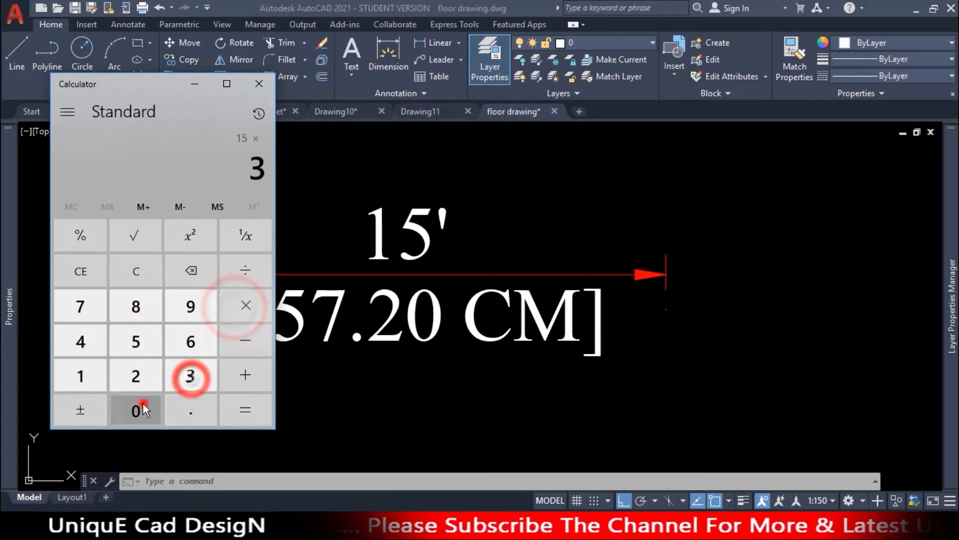
pyautogui.click(137, 405)
pyautogui.click(84, 342)
pyautogui.click(176, 400)
pyautogui.click(135, 302)
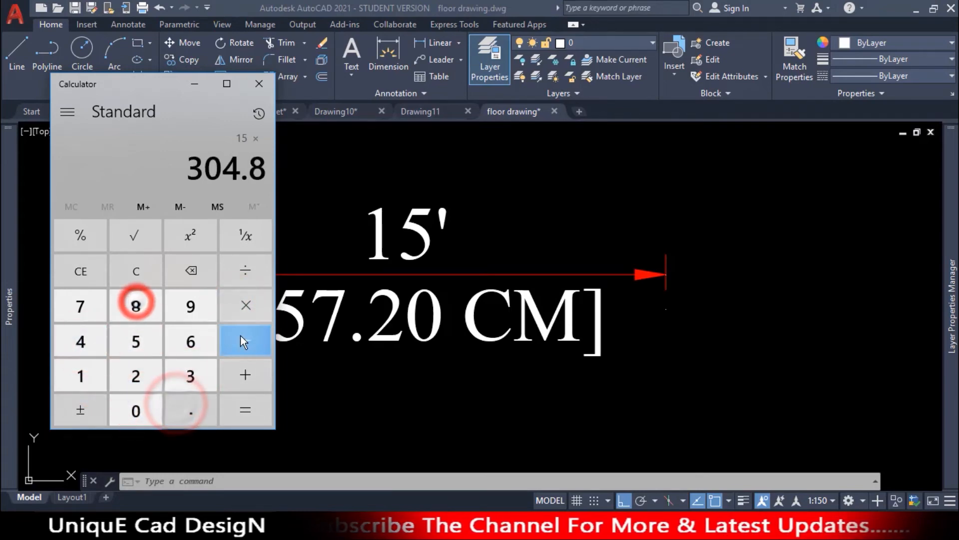
pyautogui.click(256, 408)
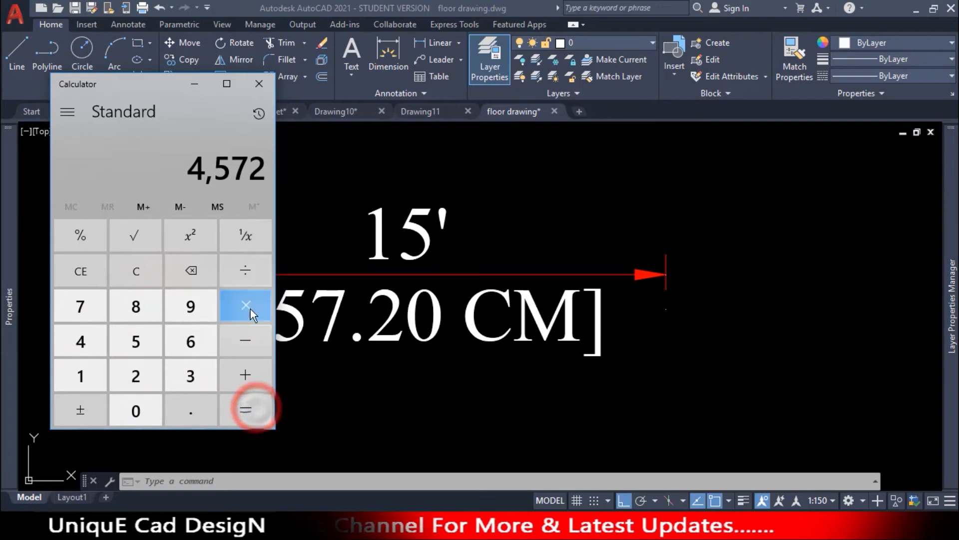
# Step: Divide the millimetre result by 10 to check the dimension's centimetre value, and return to the drawing
pyautogui.click(245, 270)
pyautogui.click(92, 377)
pyautogui.click(136, 409)
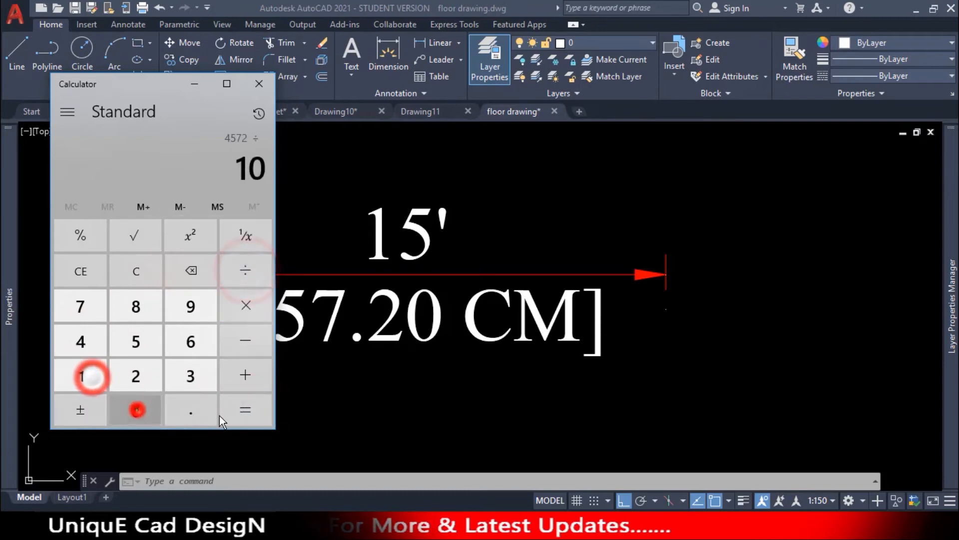
pyautogui.click(250, 410)
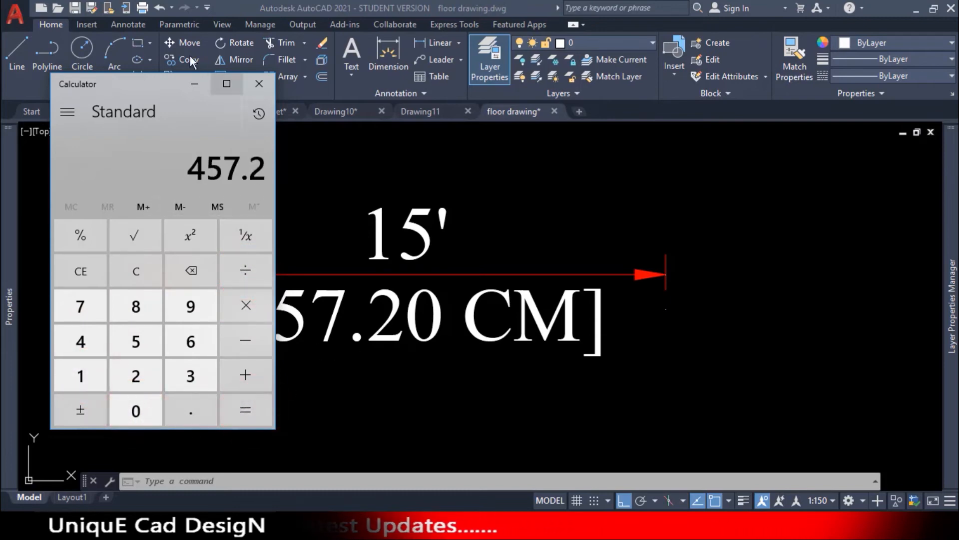
pyautogui.moveTo(143, 85); pyautogui.dragTo(97, 93)
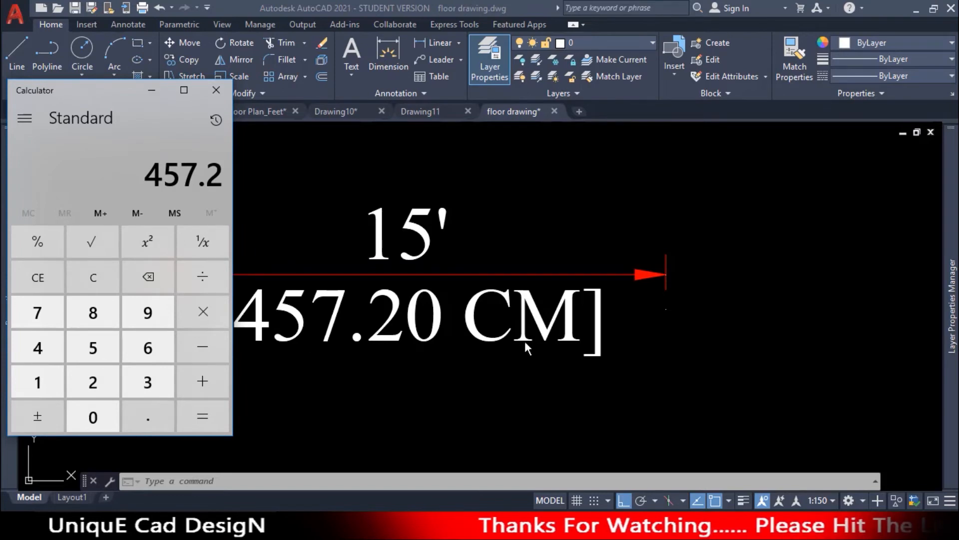
pyautogui.press('Escape')
pyautogui.click(151, 90)
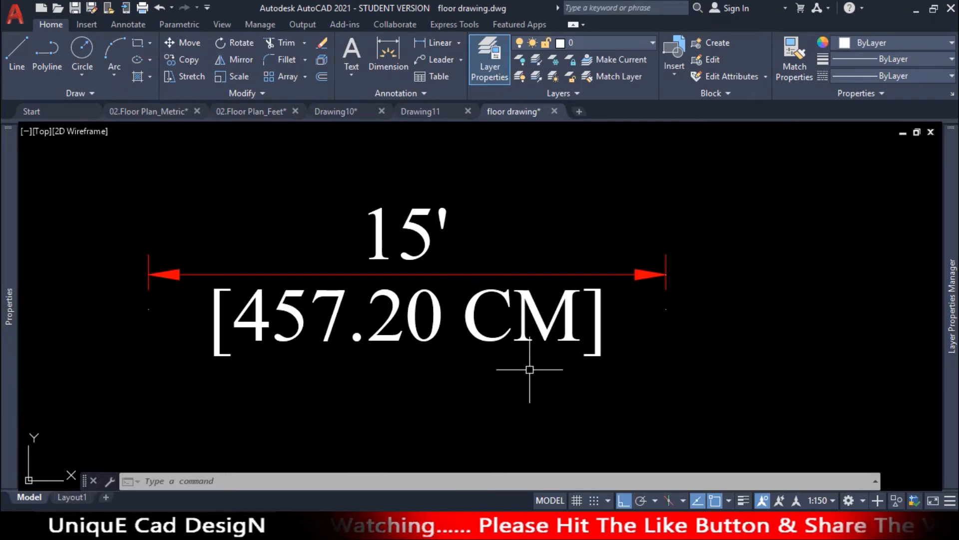
# Step: Open dimension style DIM_MM_NEW for modification and set its alternate units multiplier to 0.254
pyautogui.write('d')
pyautogui.press('Return')
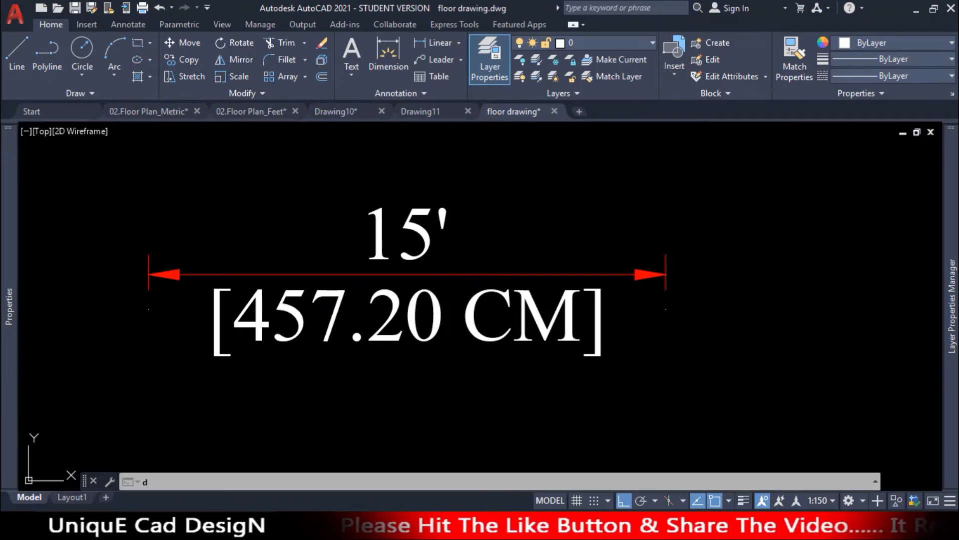
pyautogui.click(631, 230)
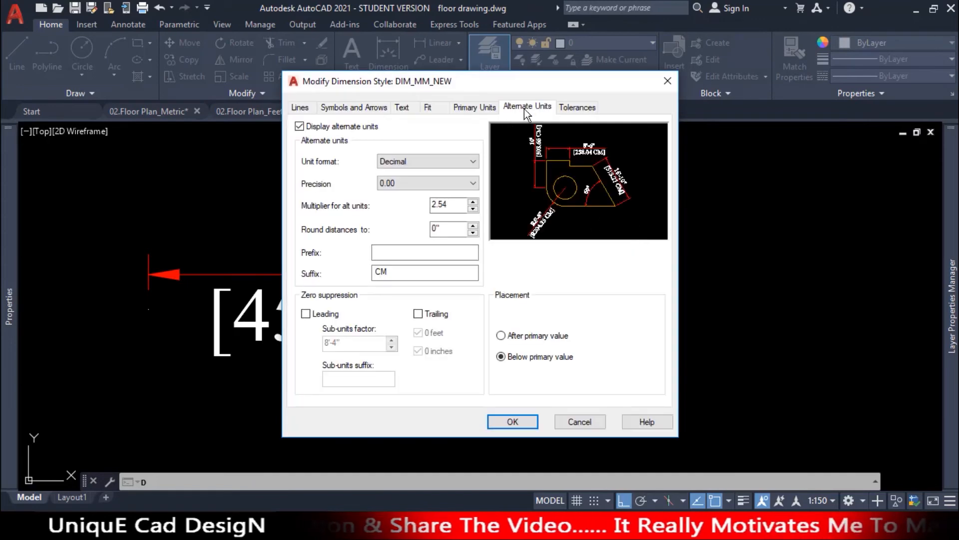
pyautogui.doubleClick(439, 204)
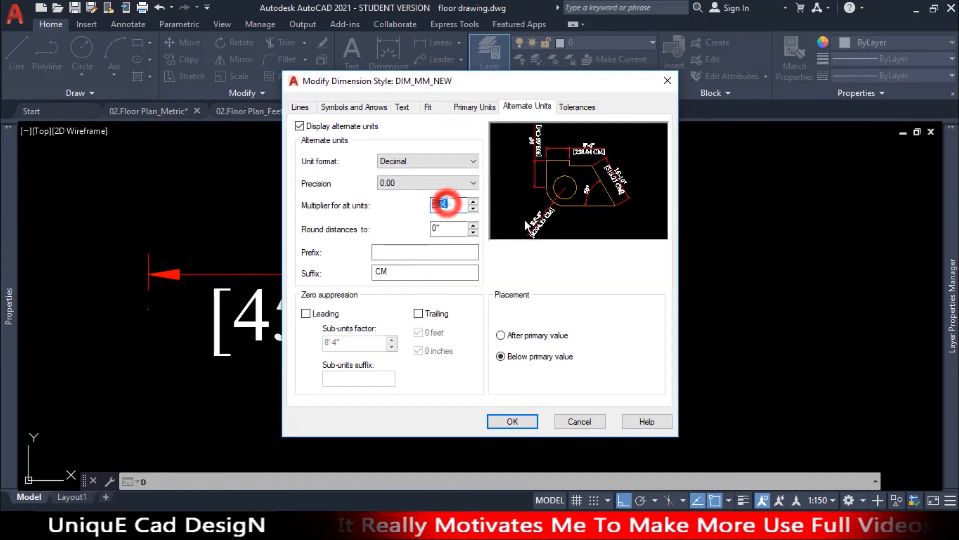
pyautogui.write('0254')
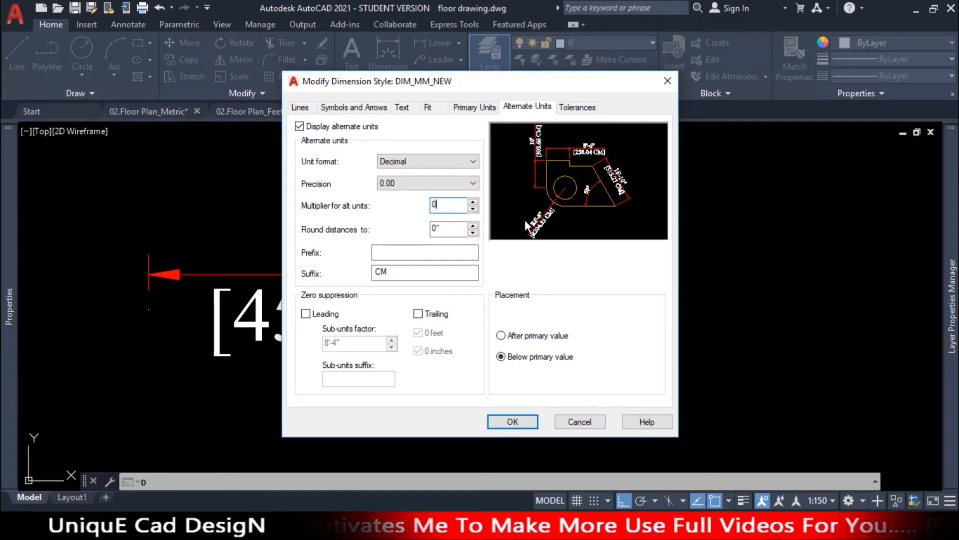
pyautogui.press('Left')
pyautogui.press('Left')
pyautogui.press('Left')
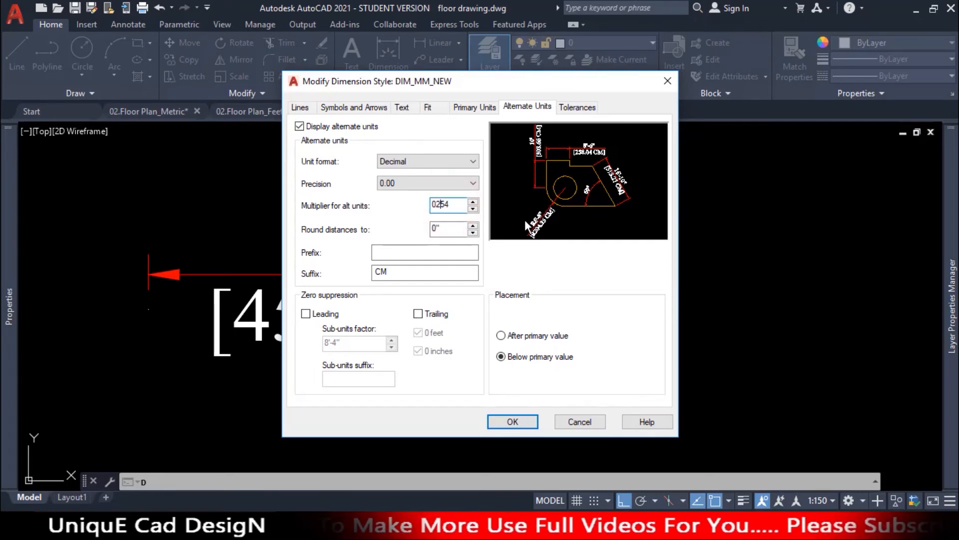
pyautogui.write('.')
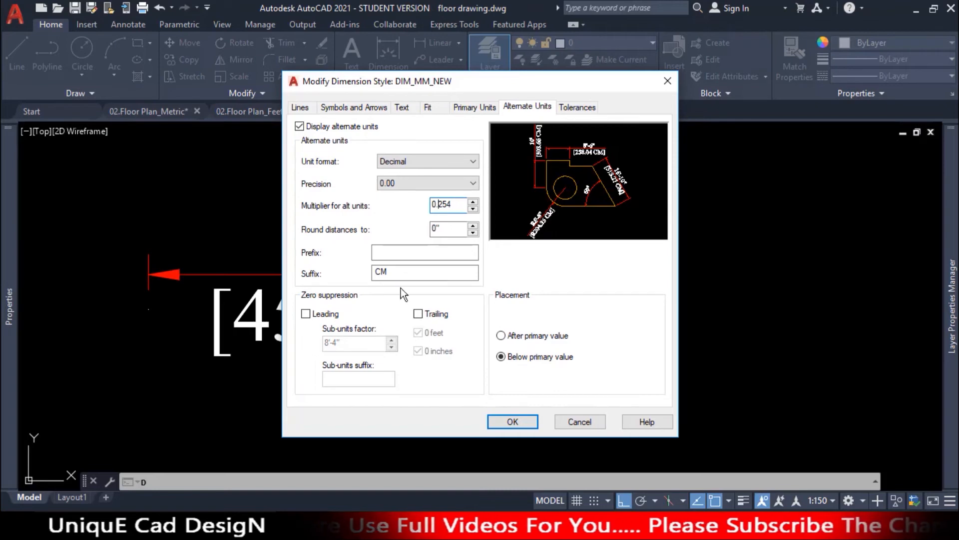
# Step: Change the alternate units suffix to M, apply the changes and make DIM_MM_NEW the current style
pyautogui.click(401, 272)
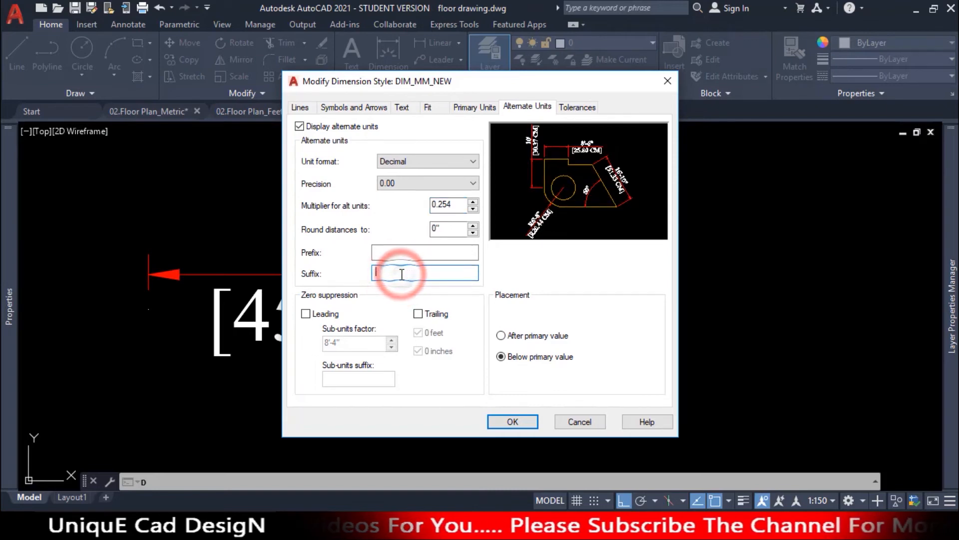
pyautogui.press('BackSpace')
pyautogui.press('BackSpace')
pyautogui.write('m')
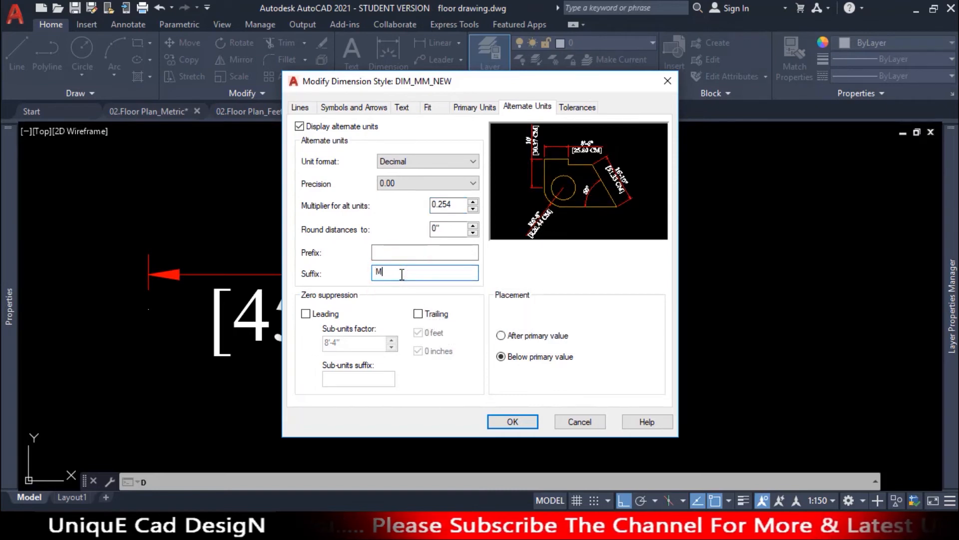
pyautogui.click(513, 421)
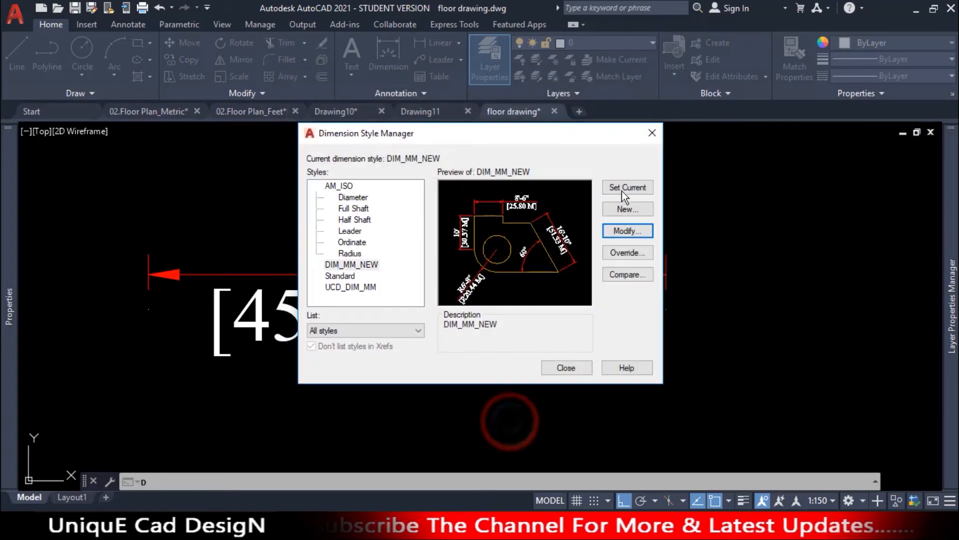
pyautogui.click(622, 189)
pyautogui.click(566, 368)
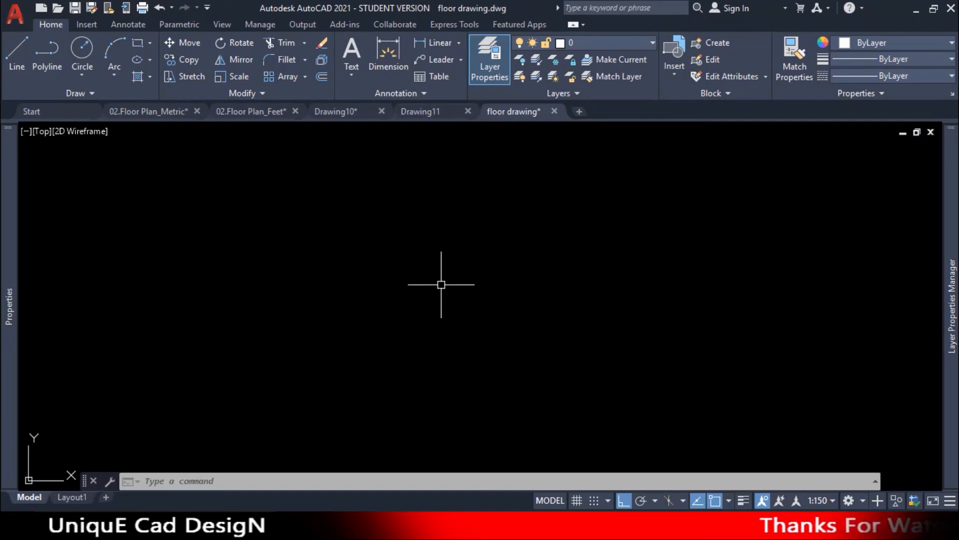
# Step: Open the Dimension Style Manager
pyautogui.write('d')
pyautogui.press('Return')
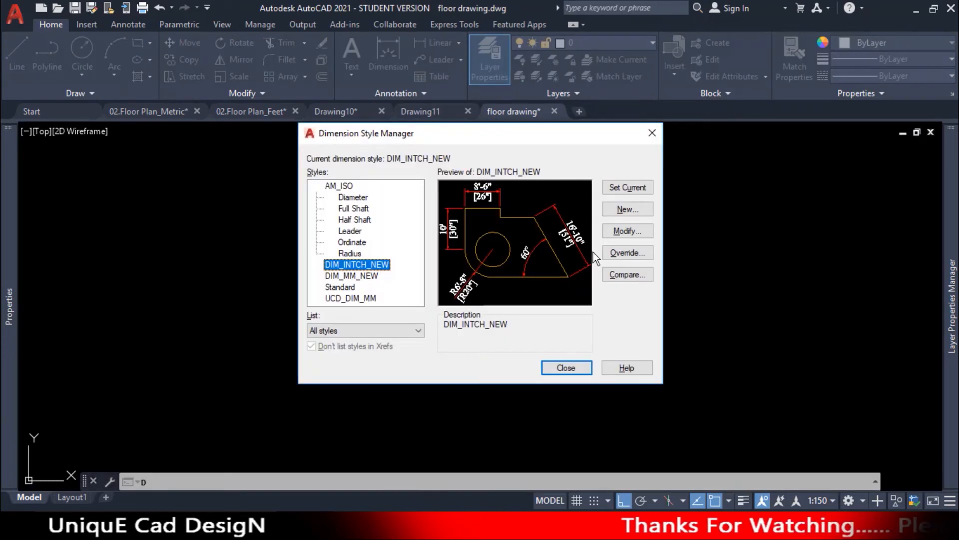
pyautogui.click(625, 209)
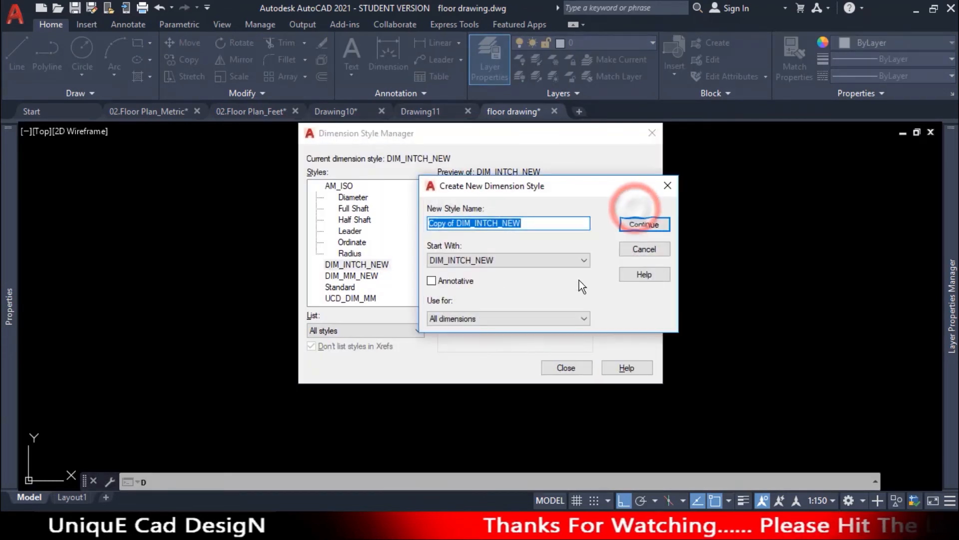
pyautogui.click(432, 281)
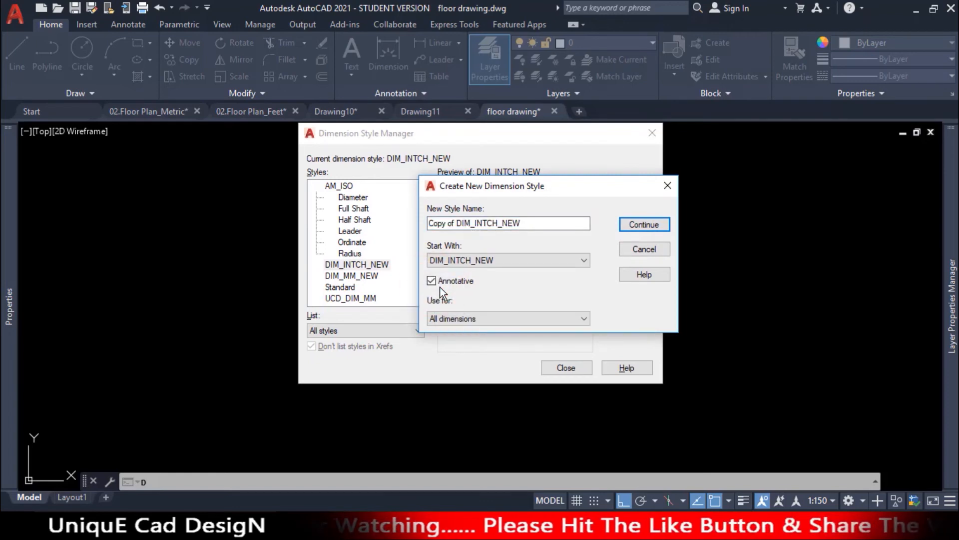
pyautogui.press('Escape')
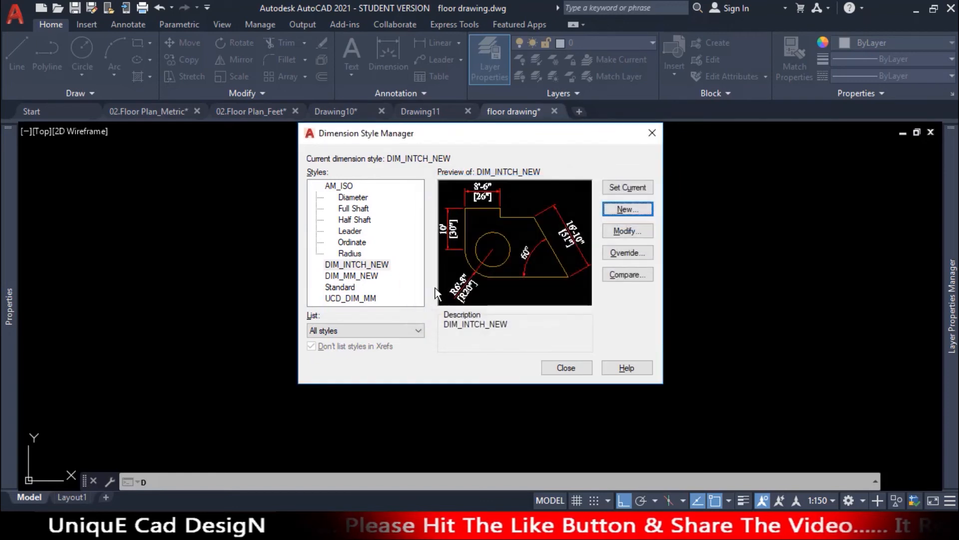
# Step: Make dimension style DIM_INTCH_NEW annotative in its fit settings, apply the change and set the style current
pyautogui.click(374, 264)
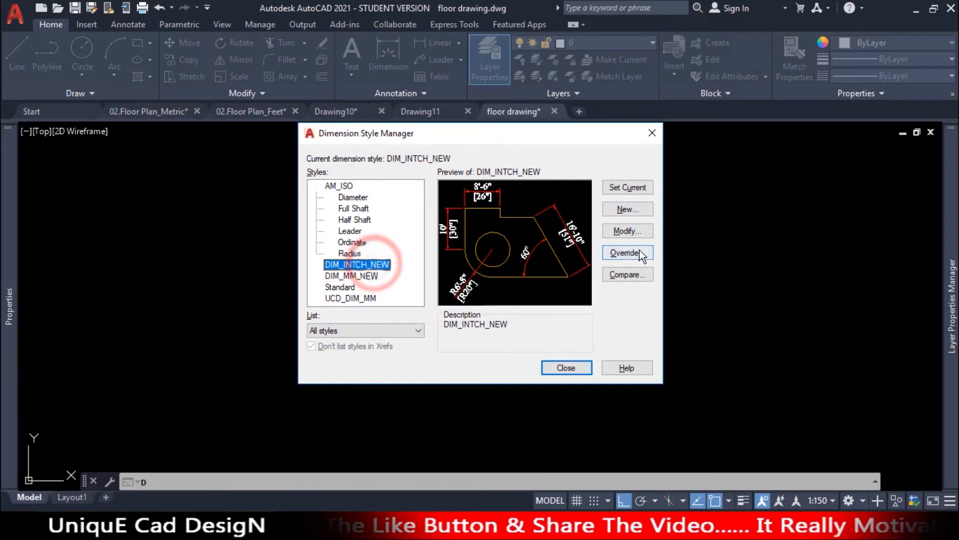
pyautogui.click(637, 232)
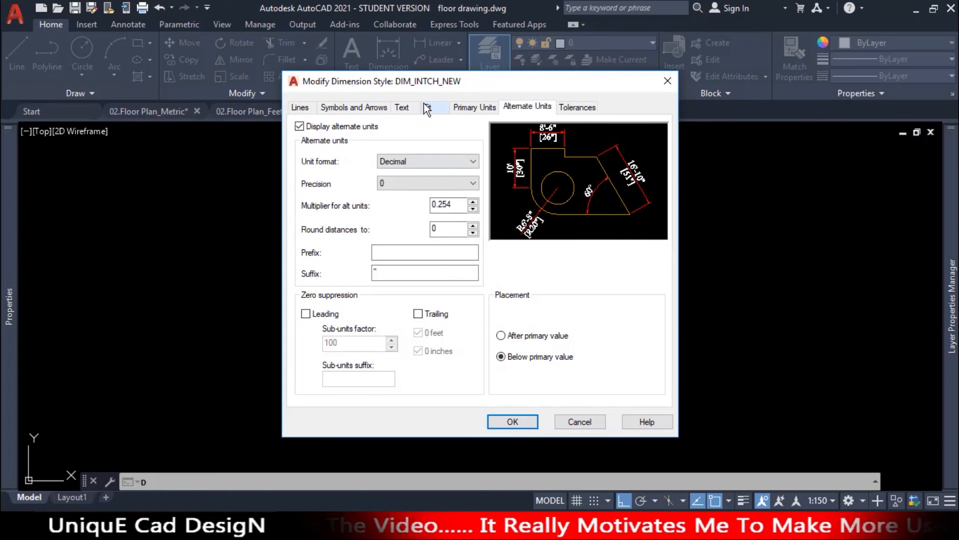
pyautogui.click(429, 108)
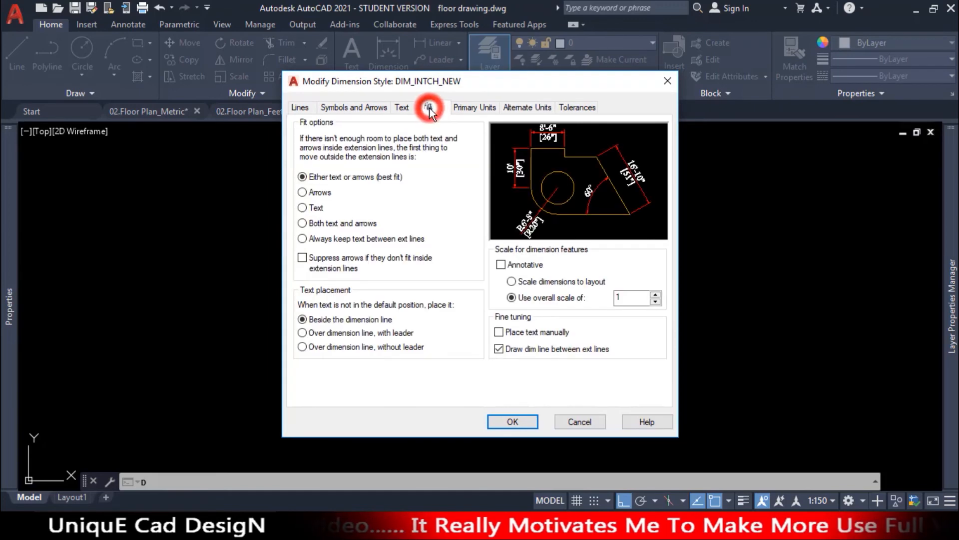
pyautogui.click(501, 264)
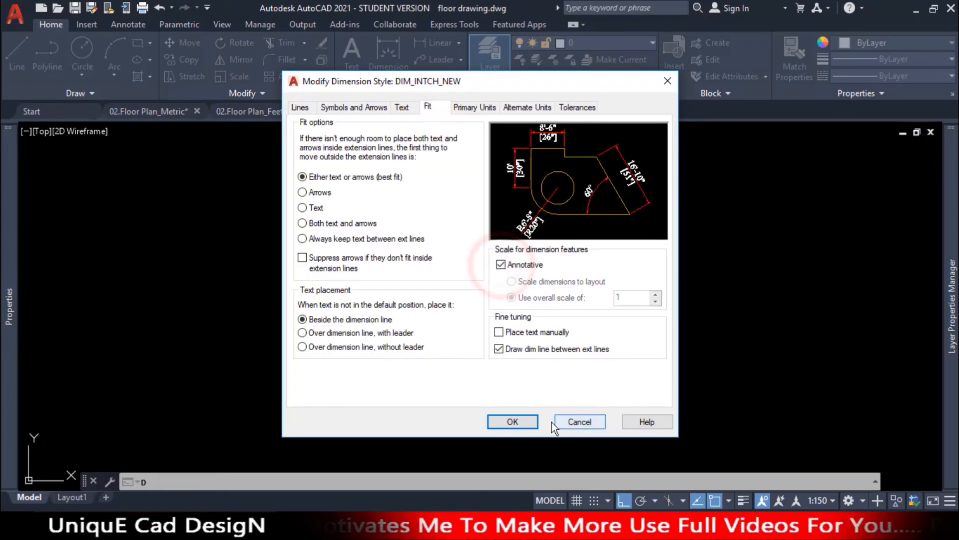
pyautogui.click(530, 422)
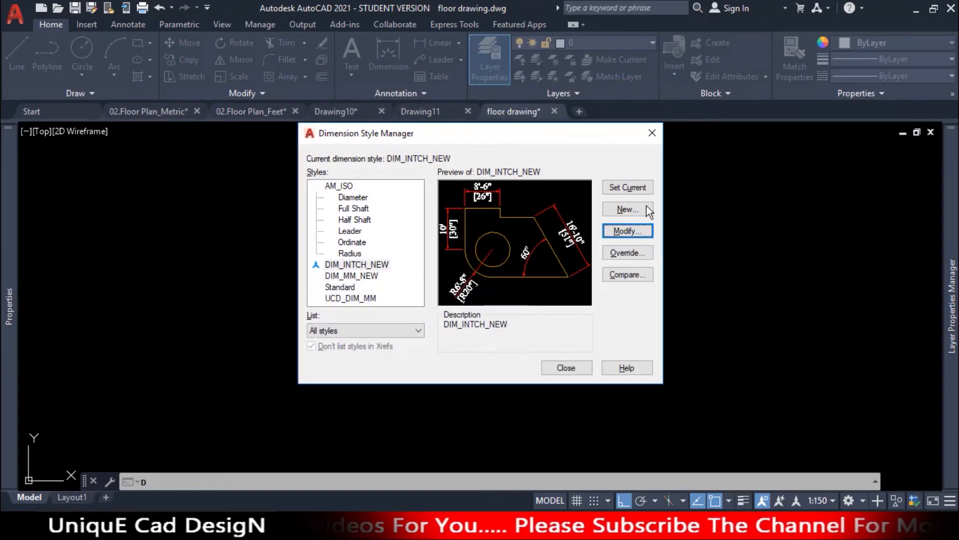
pyautogui.click(634, 188)
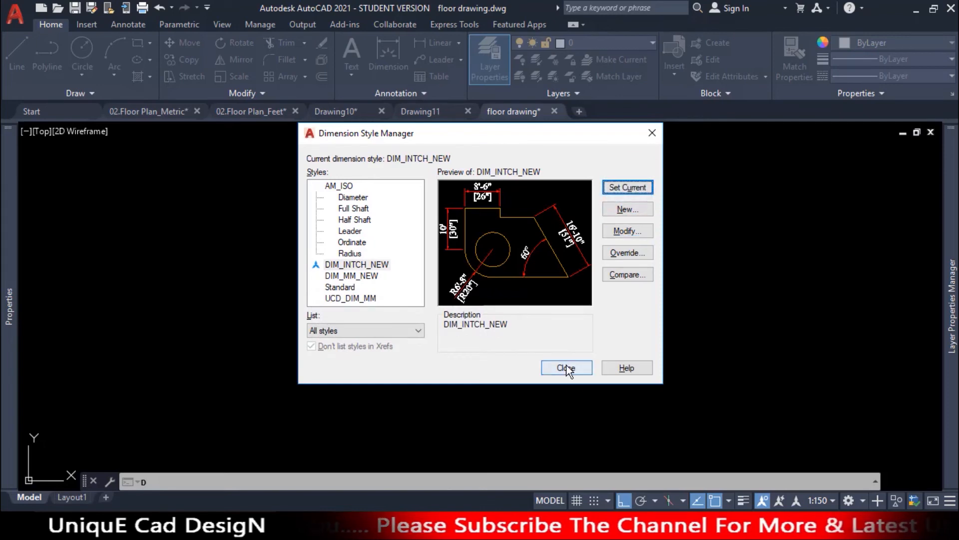